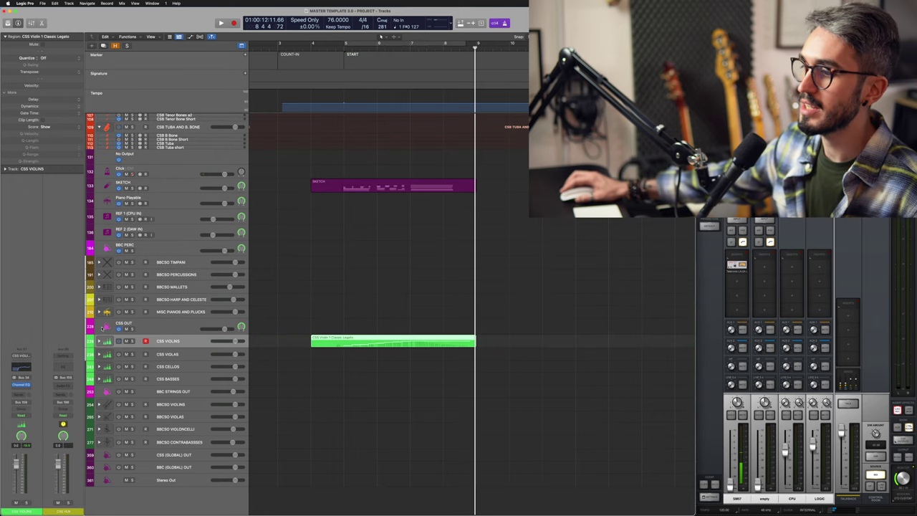
Step: Expand the CSS Violins stack and move up to the next string track to record the bass line
{"action": "left_click", "coordinate": [99, 341]}
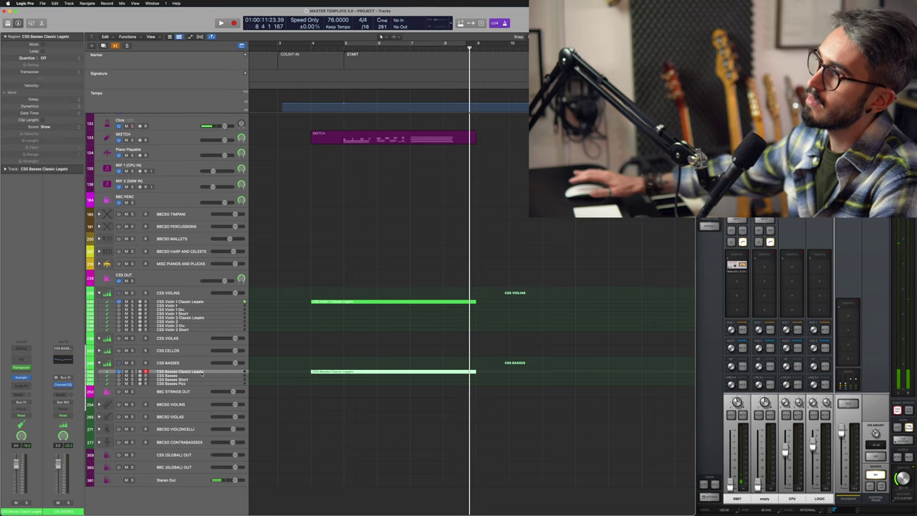
{"action": "key", "text": "Up"}
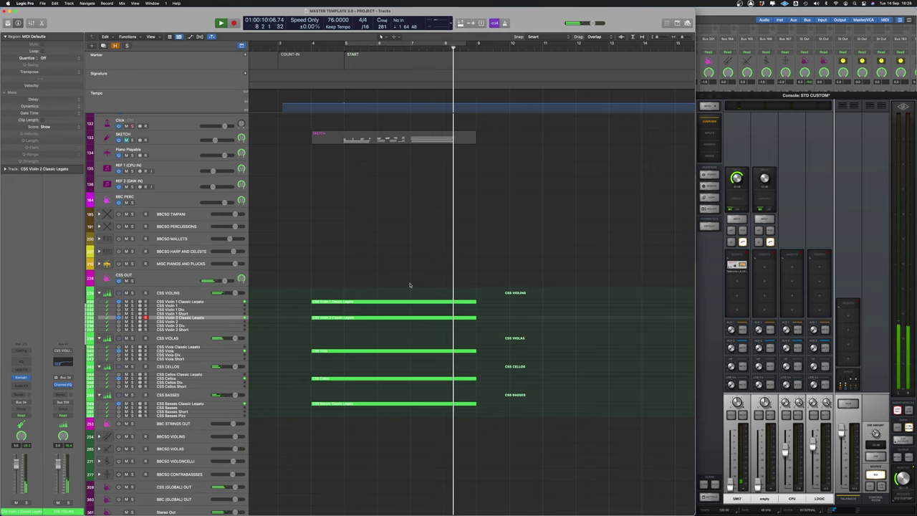
Step: Stop playback and Option-drag copies of the five string regions to bar 10
{"action": "key", "text": "super+a"}
{"action": "left_click_drag", "start_coordinate": [363, 302], "coordinate": [559, 307]}
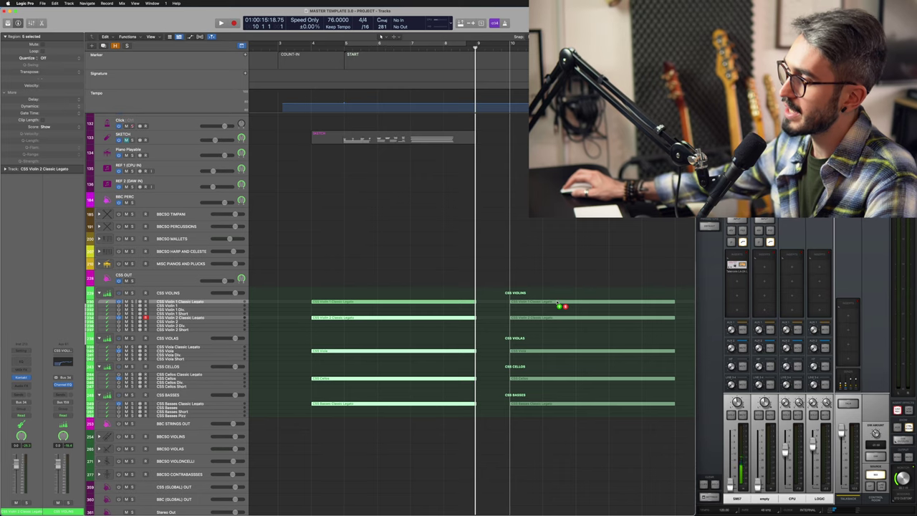
{"action": "left_click_drag", "start_coordinate": [557, 303], "coordinate": [558, 304]}
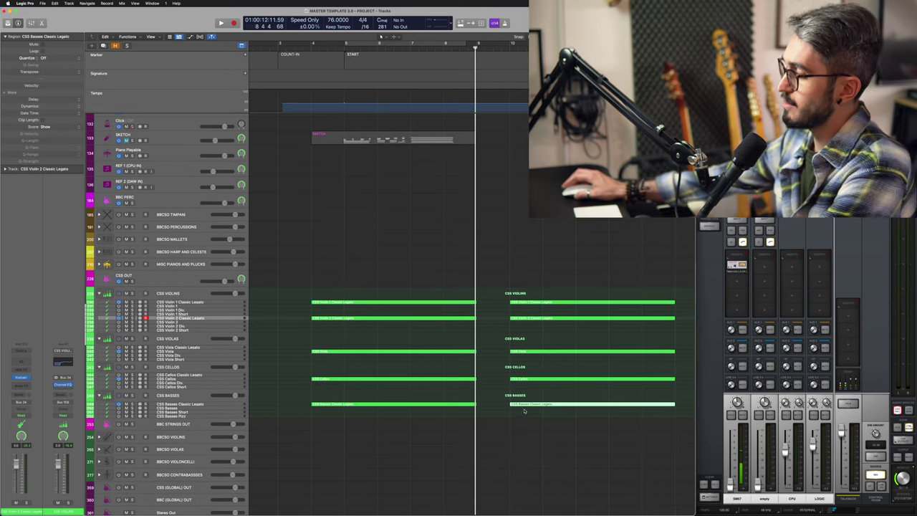
Step: Delete the first two notes of the bass copy in the Piano Roll and close it
{"action": "double_click", "coordinate": [562, 405]}
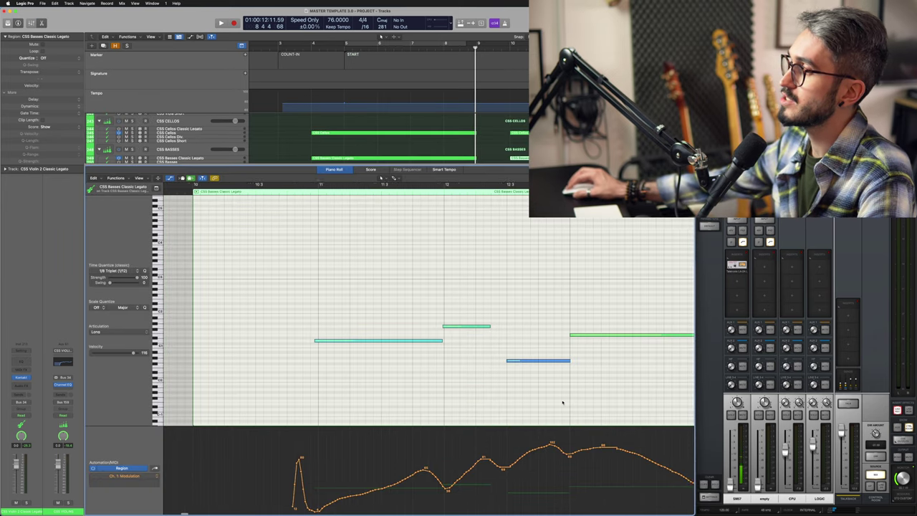
{"action": "left_click_drag", "start_coordinate": [290, 283], "coordinate": [423, 375]}
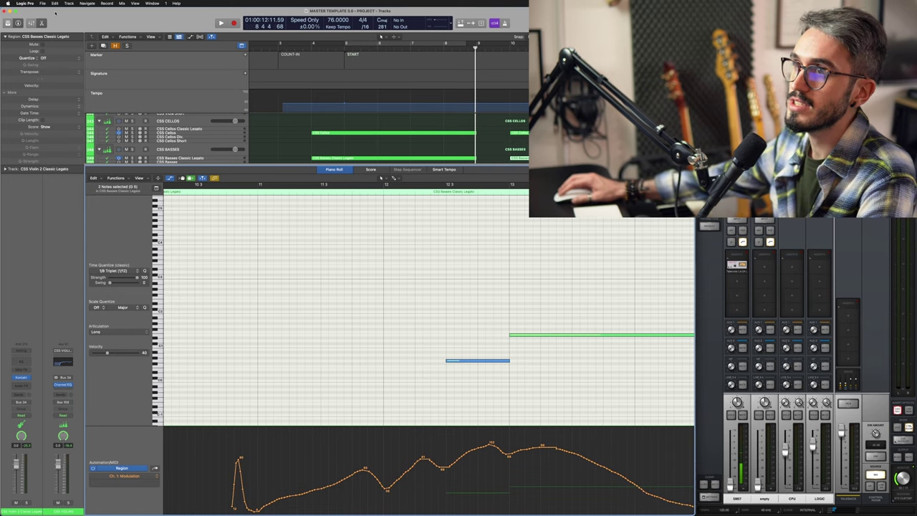
{"action": "key", "text": "e"}
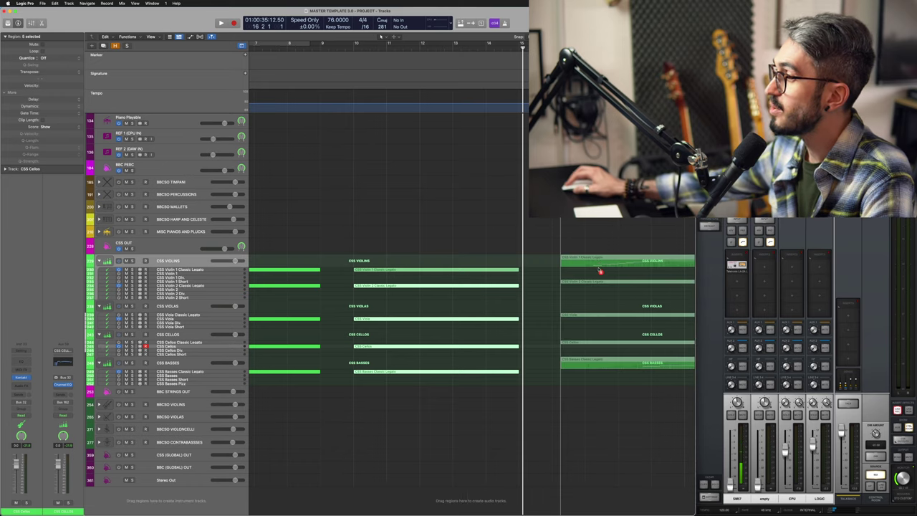
Step: Shift the copied string regions one beat earlier, then select the second horn track
{"action": "left_click_drag", "start_coordinate": [600, 271], "coordinate": [593, 274]}
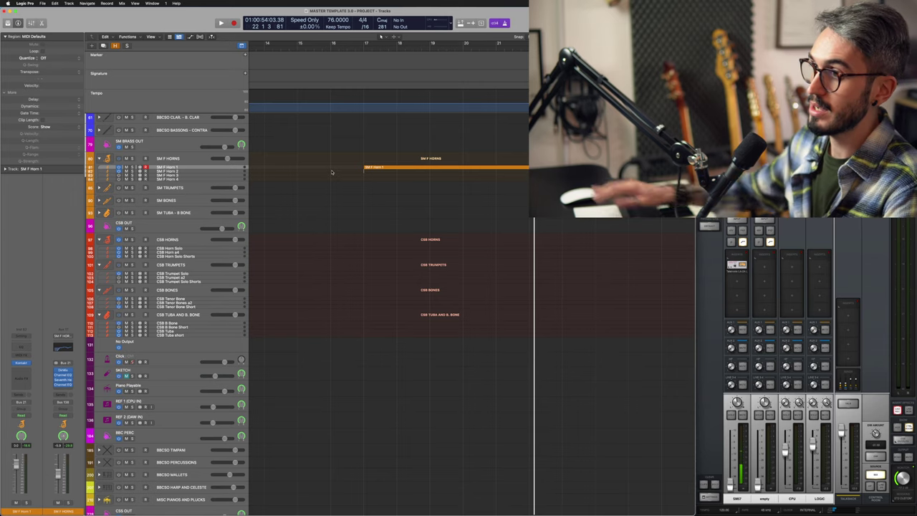
{"action": "left_click", "coordinate": [191, 171]}
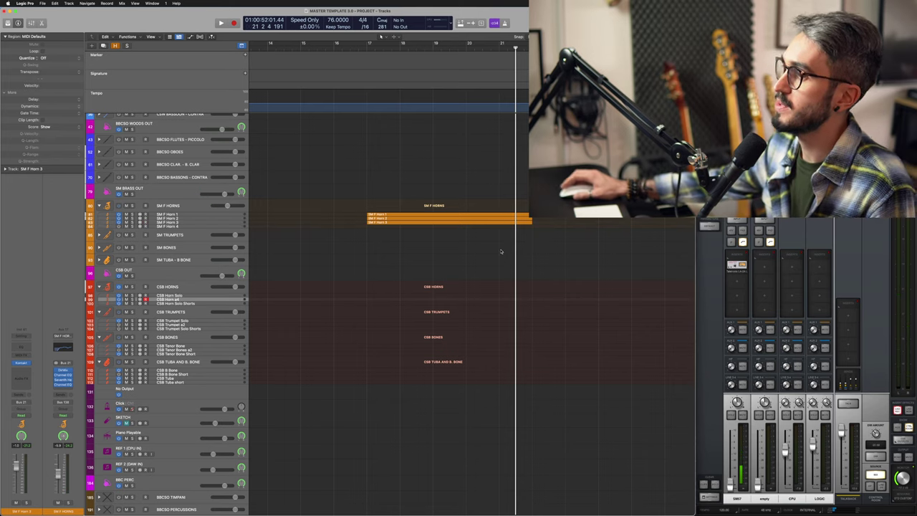
{"action": "left_click_drag", "start_coordinate": [496, 202], "coordinate": [496, 228]}
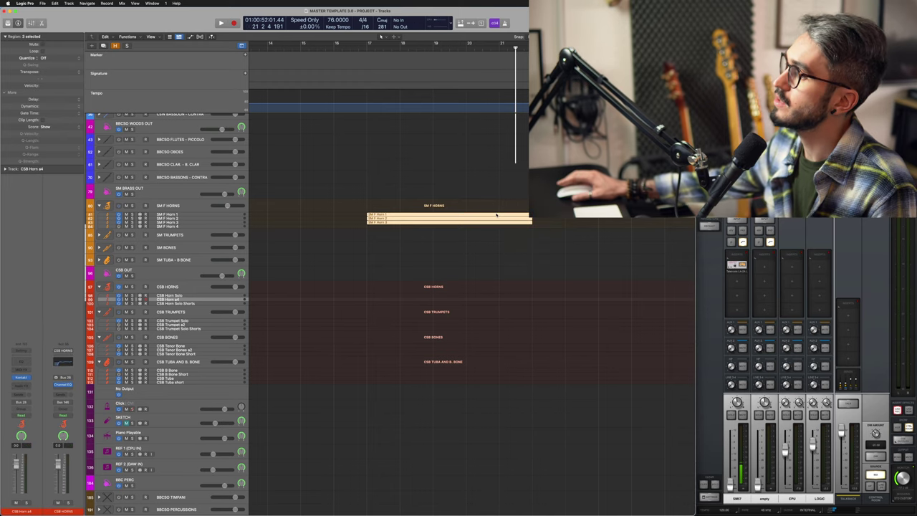
{"action": "double_click", "coordinate": [496, 215]}
{"action": "left_click_drag", "start_coordinate": [387, 279], "coordinate": [557, 354]}
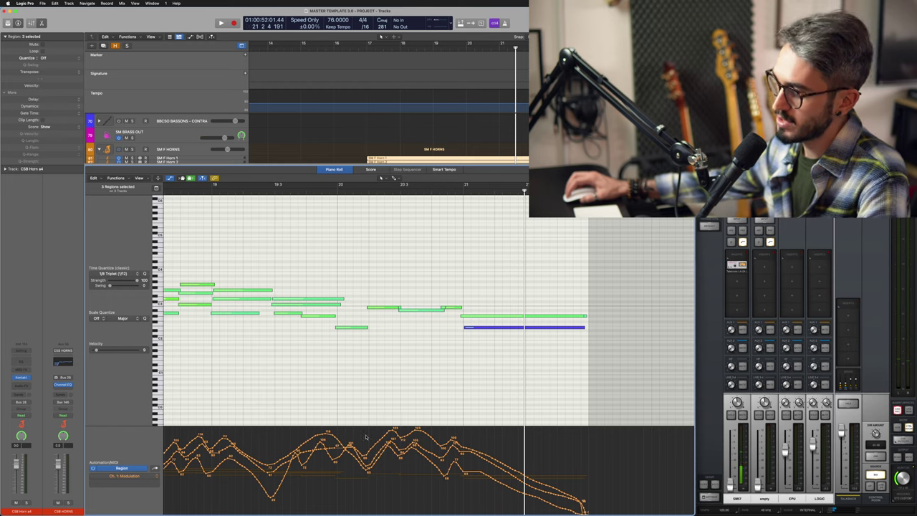
{"action": "left_click_drag", "start_coordinate": [366, 436], "coordinate": [645, 466]}
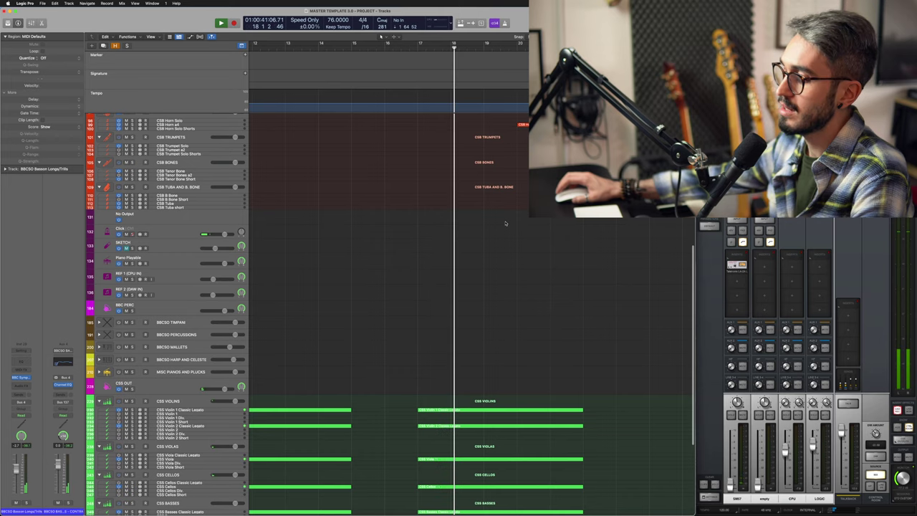
Step: Select every region and open all their notes together in the Piano Roll
{"action": "key", "text": "super+a"}
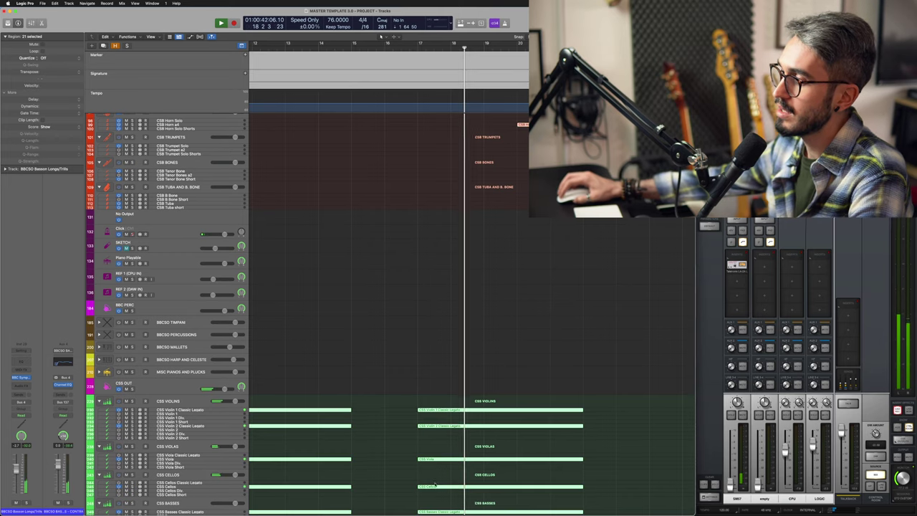
{"action": "double_click", "coordinate": [472, 409]}
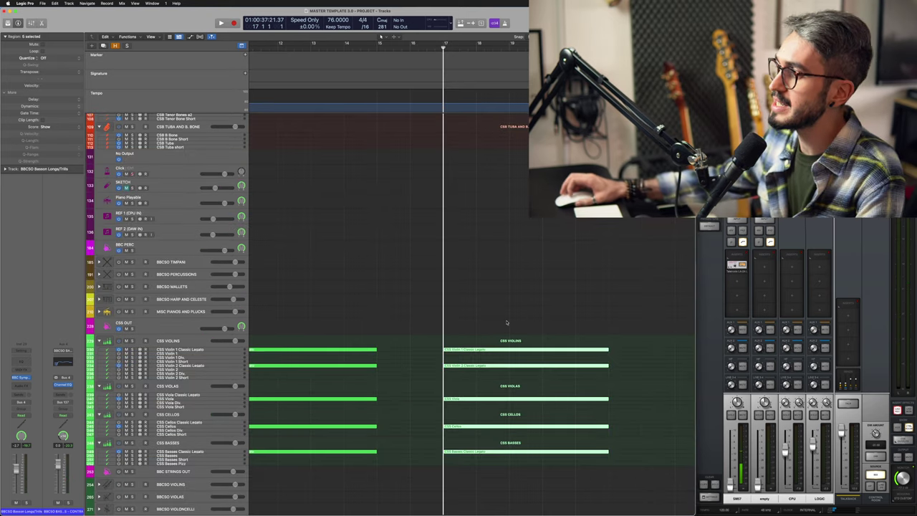
Step: Copy the bar 17 strings, bassoon and horn regions and paste them at bar 24
{"action": "scroll", "coordinate": [507, 323], "scroll_direction": "up", "scroll_amount": 10}
{"action": "left_click_drag", "start_coordinate": [533, 230], "coordinate": [591, 404]}
{"action": "scroll", "coordinate": [591, 404], "scroll_direction": "right", "scroll_amount": 3}
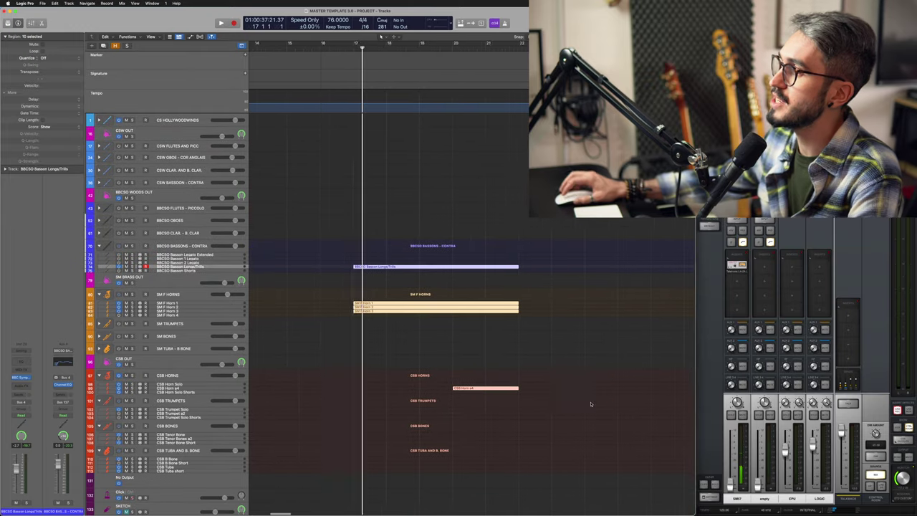
{"action": "scroll", "coordinate": [590, 405], "scroll_direction": "right", "scroll_amount": 2}
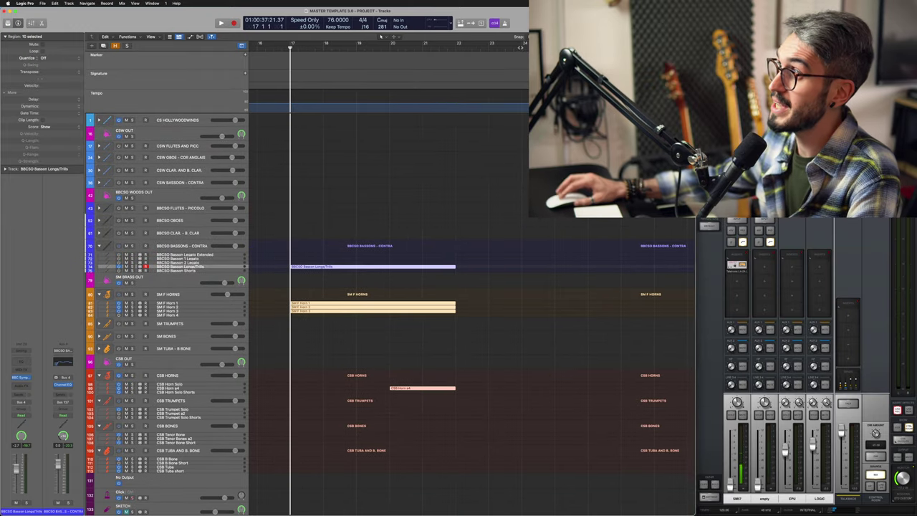
{"action": "left_click", "coordinate": [521, 45]}
{"action": "scroll", "coordinate": [516, 189], "scroll_direction": "down", "scroll_amount": 10}
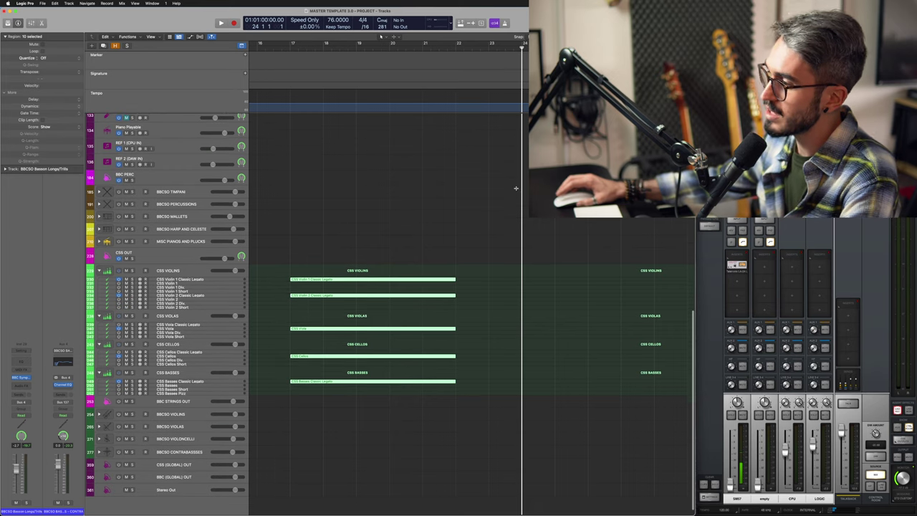
{"action": "key", "text": "super+v"}
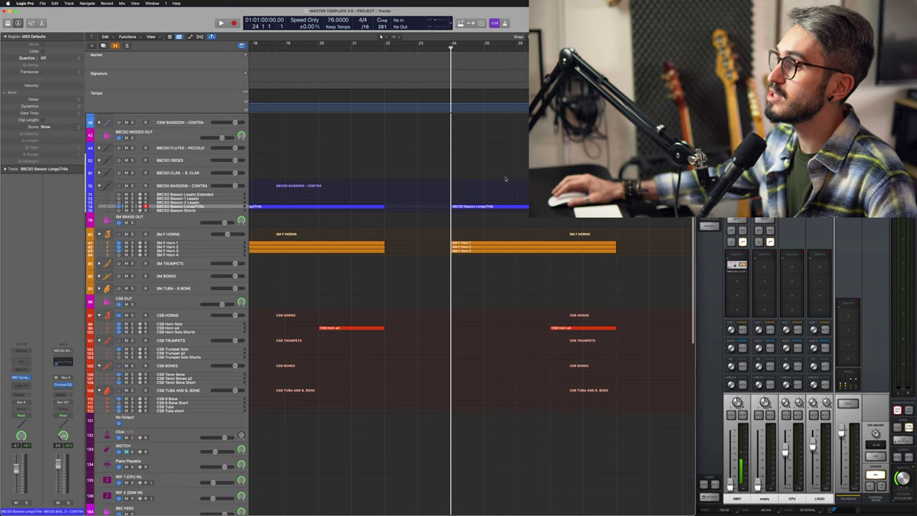
{"action": "scroll", "coordinate": [207, 213], "scroll_direction": "up", "scroll_amount": 1}
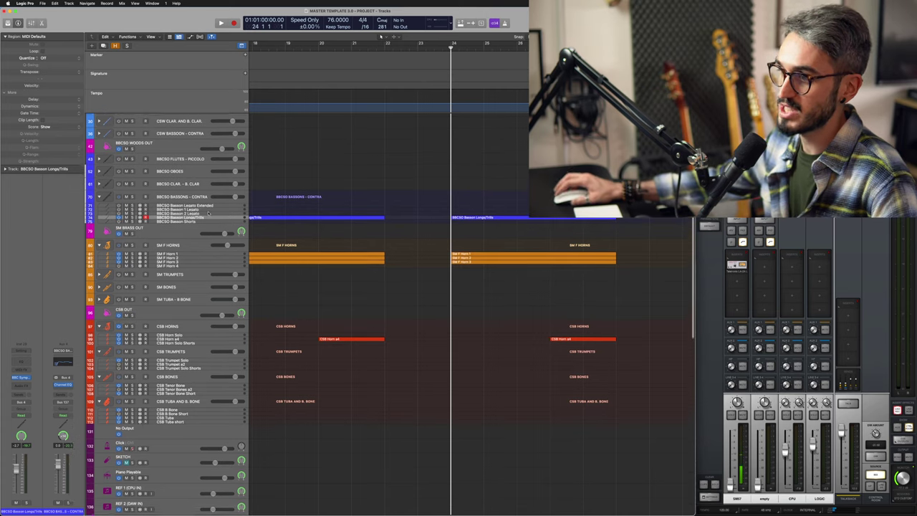
{"action": "scroll", "coordinate": [311, 348], "scroll_direction": "down", "scroll_amount": 3}
{"action": "scroll", "coordinate": [311, 348], "scroll_direction": "down", "scroll_amount": 1}
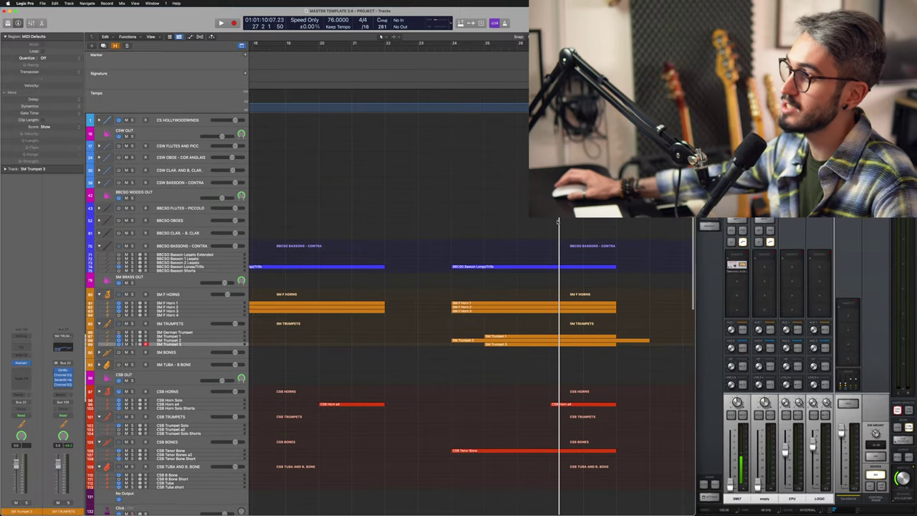
Step: Add a two-bar region on the BBCSO Mallets Glock track near bar 25, then deselect it
{"action": "scroll", "coordinate": [556, 248], "scroll_direction": "down", "scroll_amount": 15}
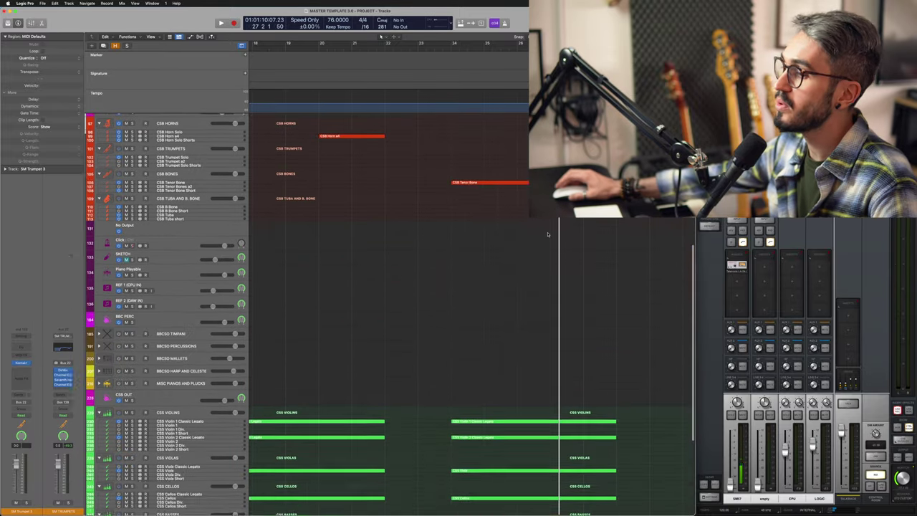
{"action": "scroll", "coordinate": [485, 303], "scroll_direction": "up", "scroll_amount": 1}
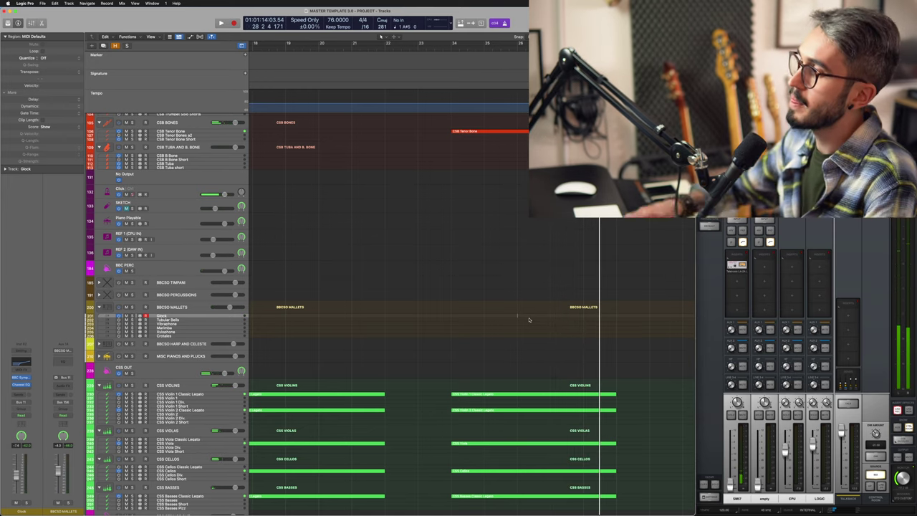
{"action": "key", "text": "super+v"}
{"action": "left_click", "coordinate": [525, 287]}
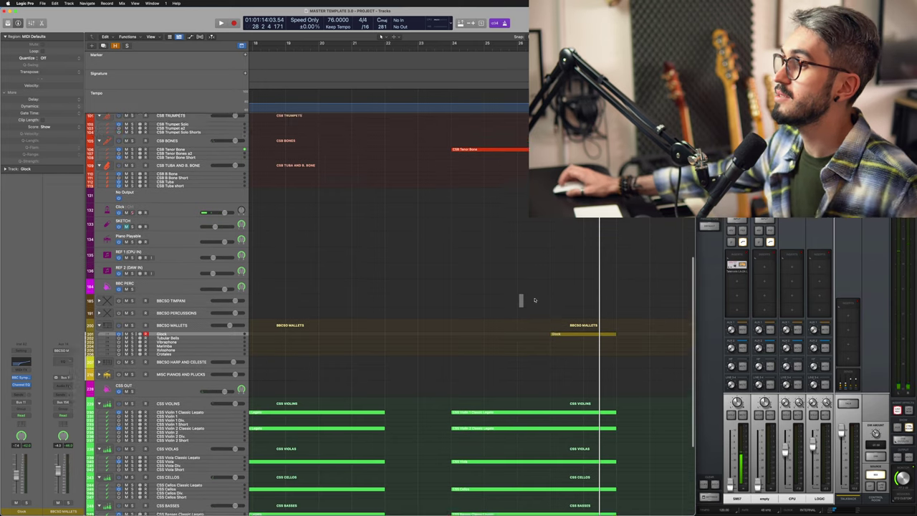
{"action": "scroll", "coordinate": [530, 287], "scroll_direction": "up", "scroll_amount": 15}
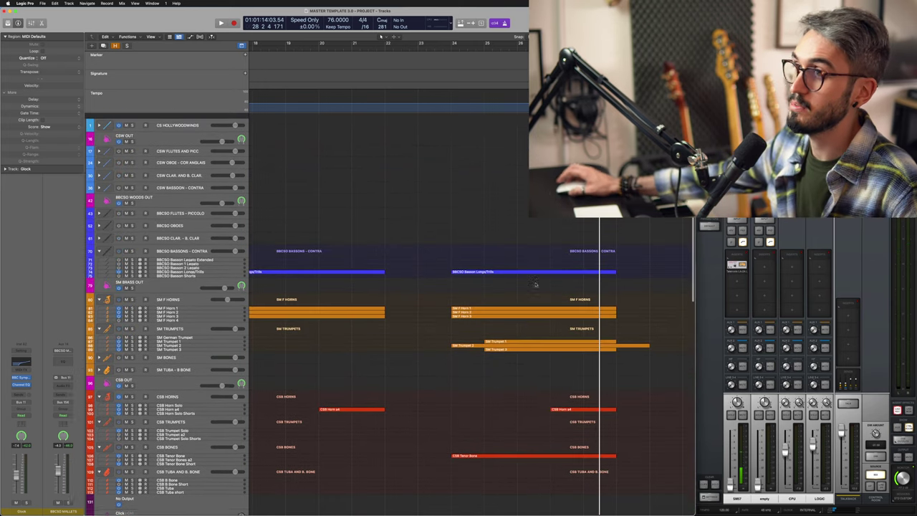
Step: Select the CSW Flutes and Picc track stack and scroll through the arrangement
{"action": "left_click", "coordinate": [98, 146]}
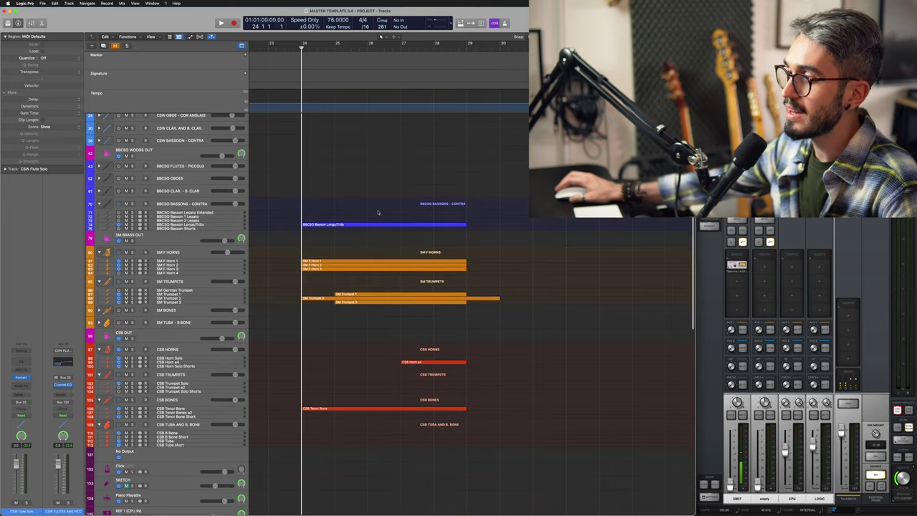
{"action": "scroll", "coordinate": [382, 216], "scroll_direction": "down", "scroll_amount": 5}
{"action": "scroll", "coordinate": [382, 216], "scroll_direction": "left", "scroll_amount": 2}
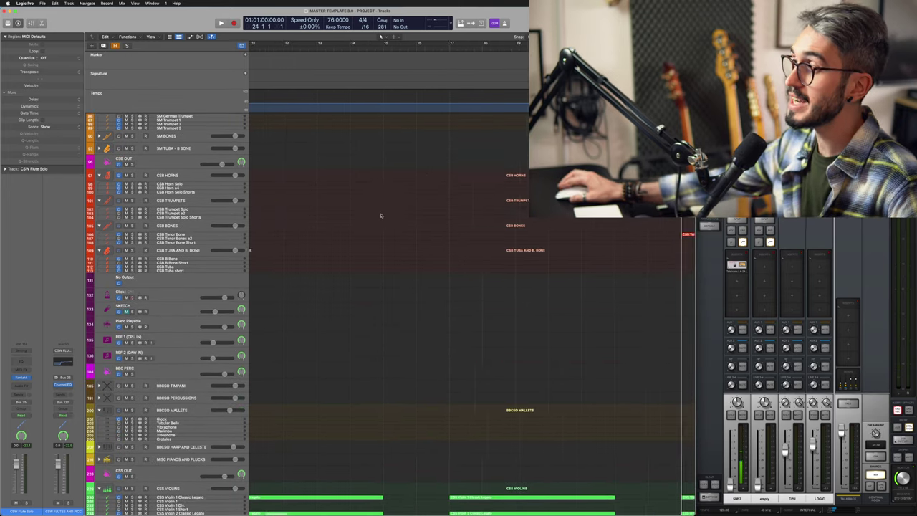
{"action": "scroll", "coordinate": [381, 214], "scroll_direction": "down", "scroll_amount": 2}
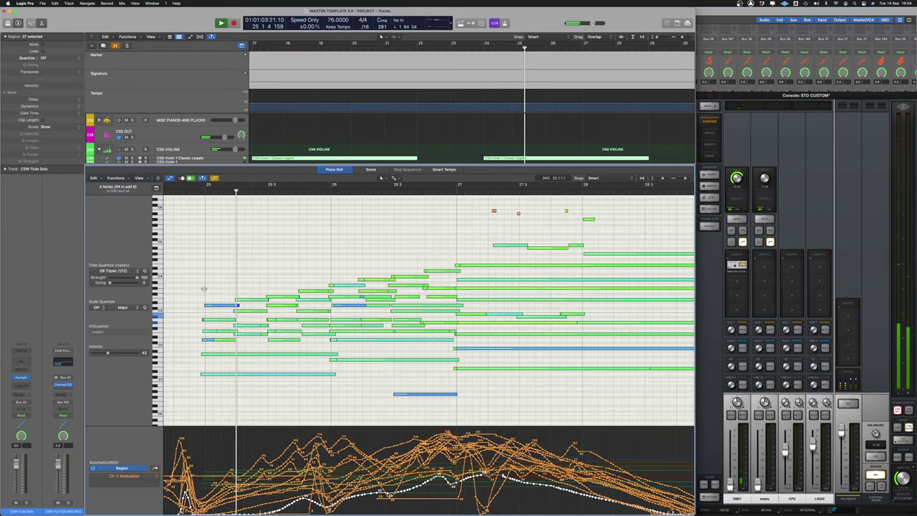
Step: Hide the automation lane, then close the Piano Roll to show the whole arrangement
{"action": "key", "text": "a"}
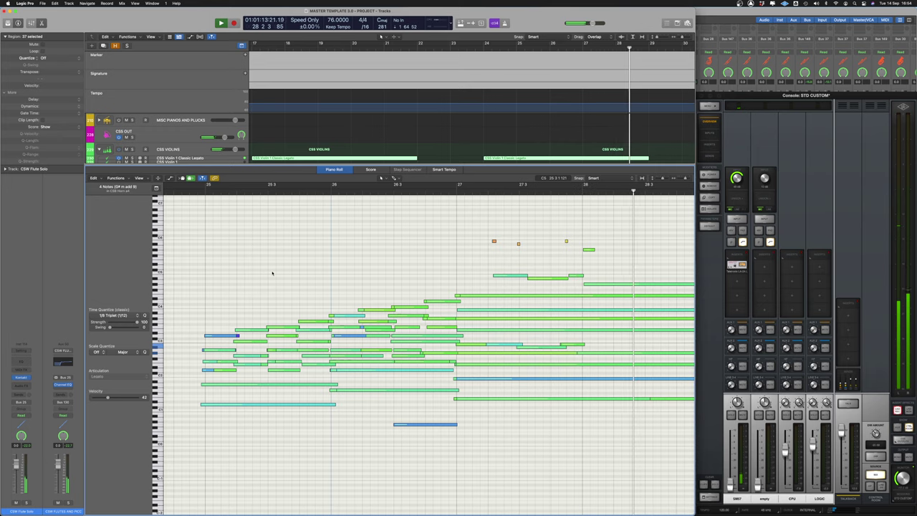
{"action": "key", "text": "e"}
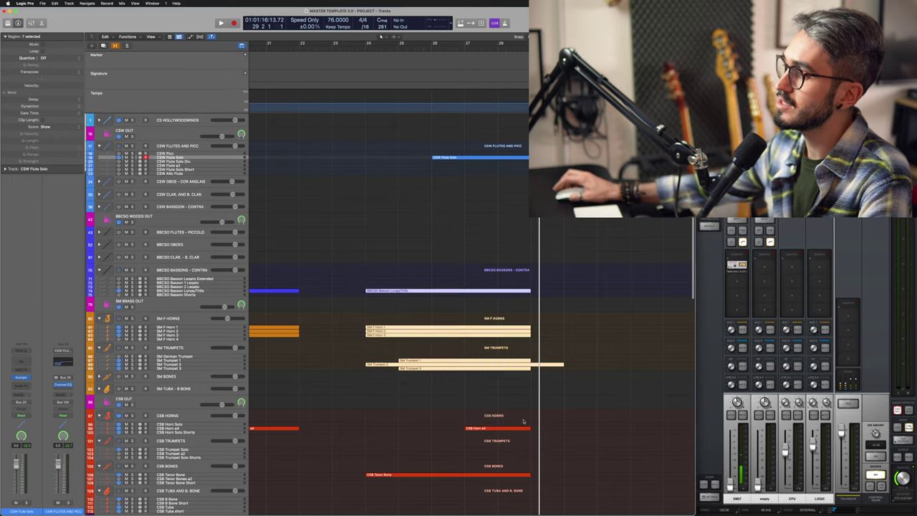
{"action": "scroll", "coordinate": [430, 301], "scroll_direction": "down", "scroll_amount": 4}
{"action": "scroll", "coordinate": [440, 282], "scroll_direction": "down", "scroll_amount": 6}
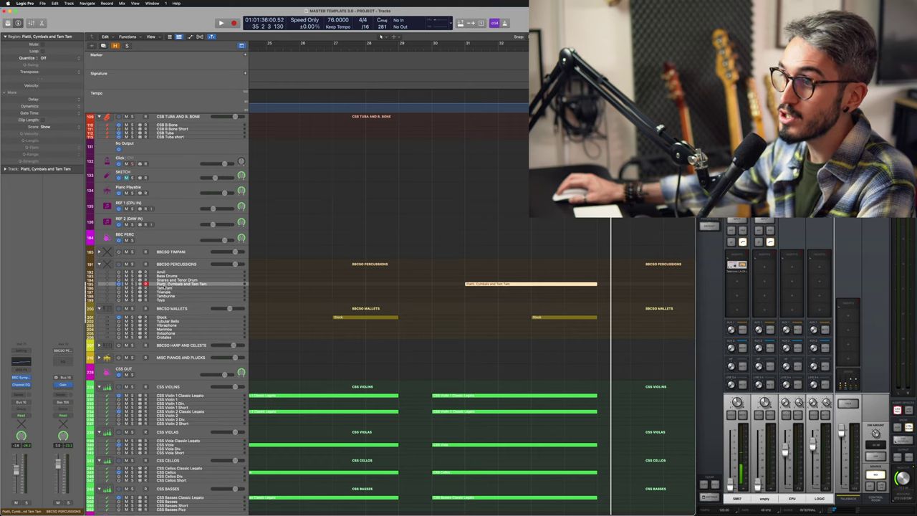
Step: Expand BBCSO TIMPANI, select Timpani Hits, toggle taller rows and volume automation, then stop playback
{"action": "left_click", "coordinate": [99, 252]}
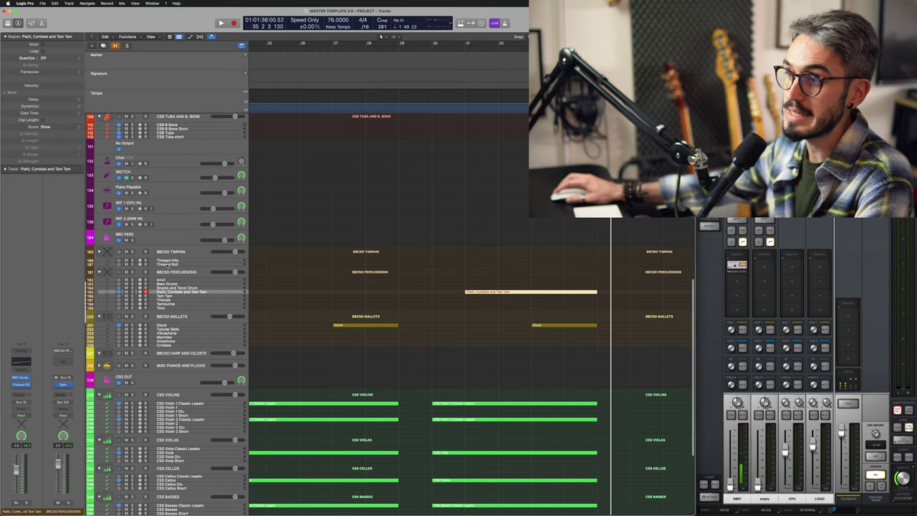
{"action": "left_click", "coordinate": [127, 261]}
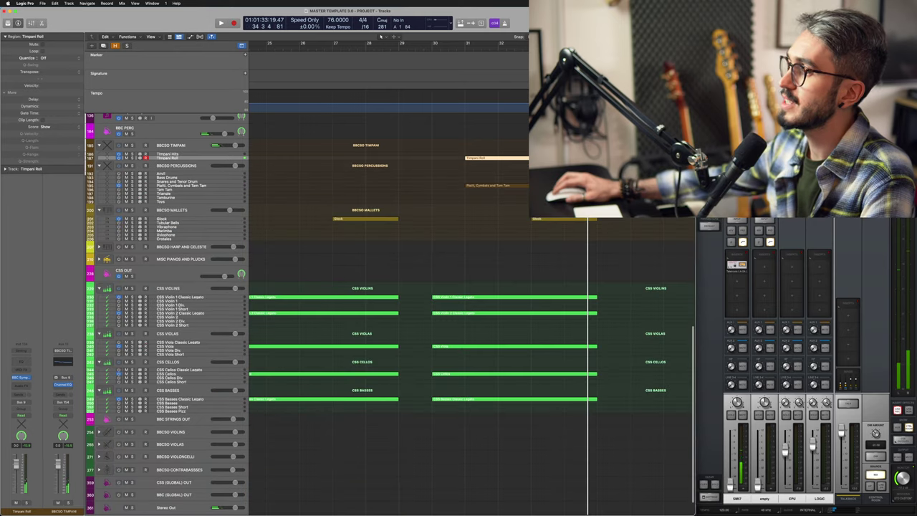
{"action": "key", "text": "super+Down"}
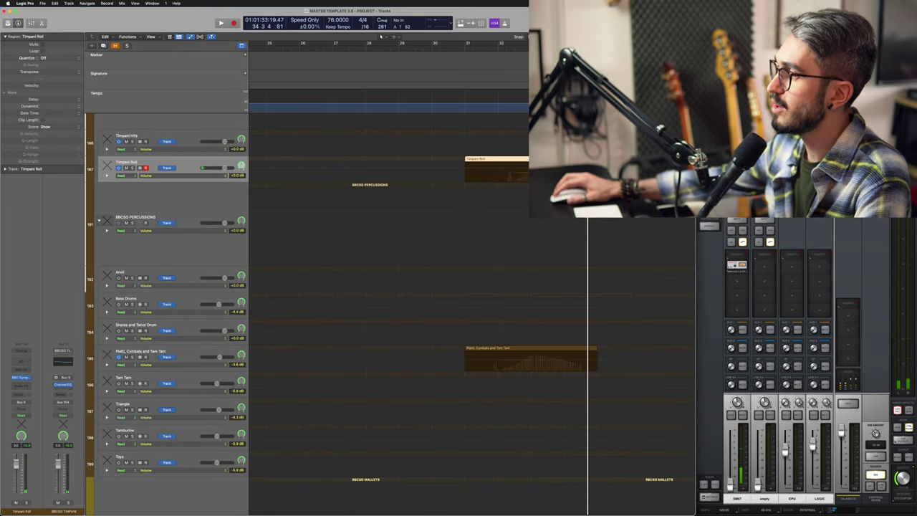
{"action": "key", "text": "a"}
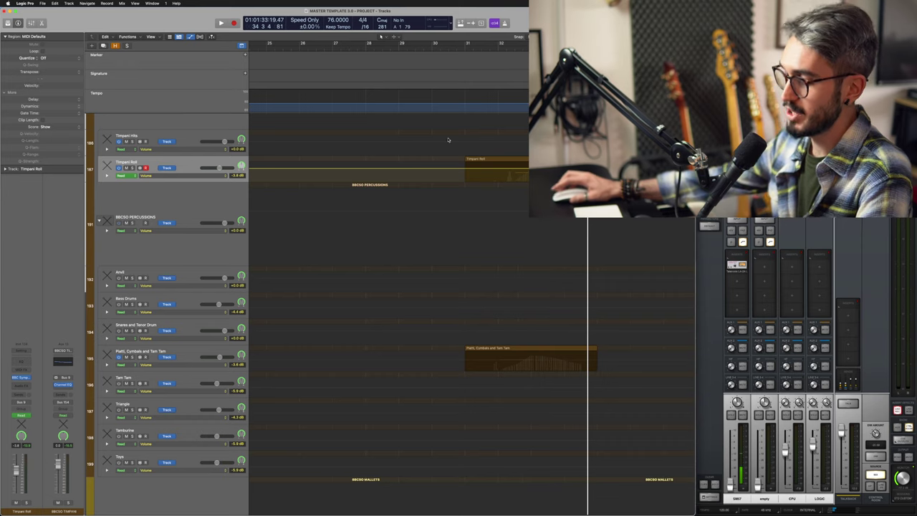
{"action": "key", "text": "super+Up"}
{"action": "key", "text": "Up"}
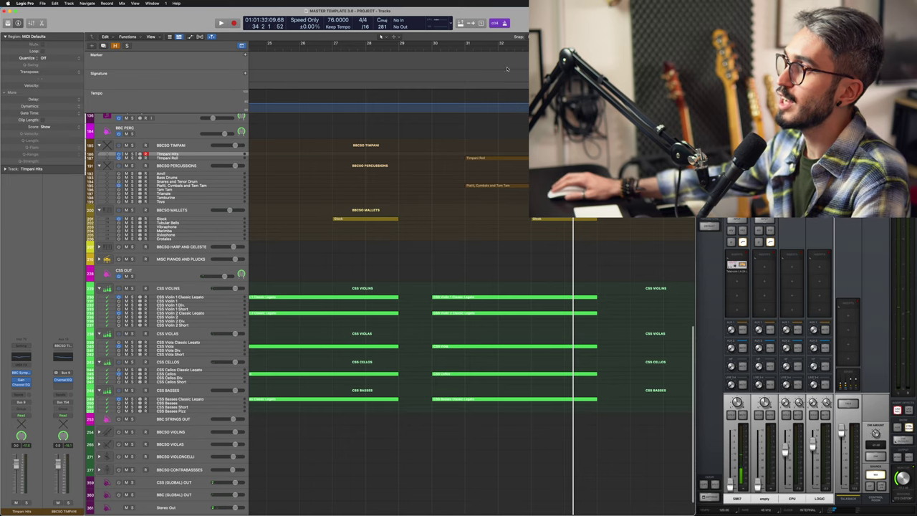
{"action": "key", "text": "space"}
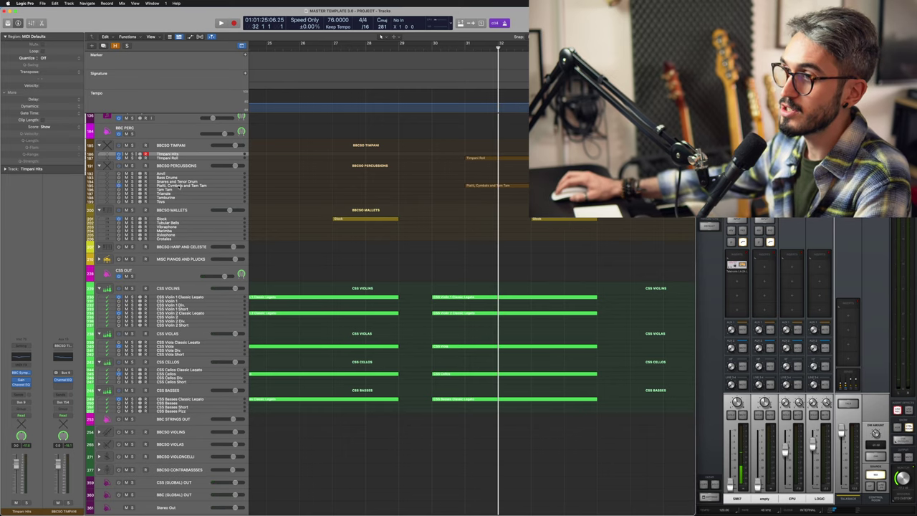
Step: Select the Platti, Cymbals and Tam Tam track, then select the new Glock region
{"action": "left_click", "coordinate": [180, 185]}
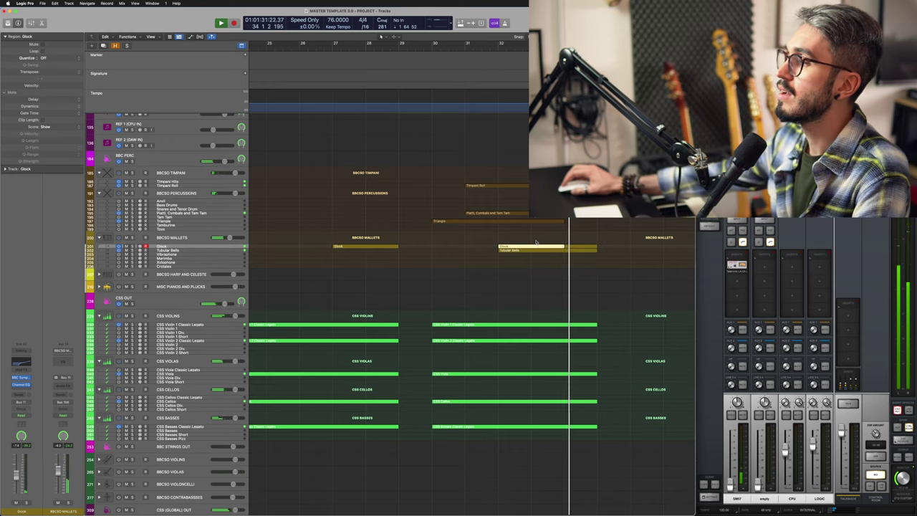
{"action": "left_click", "coordinate": [592, 248]}
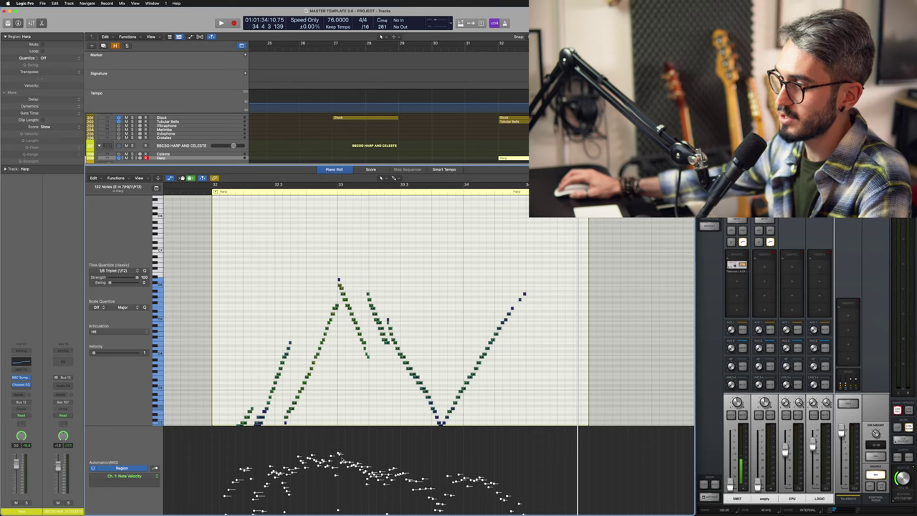
Step: Lower the harp glissando velocities, scale-quantize the runs to E Major, and play from bar 32
{"action": "left_click_drag", "start_coordinate": [339, 453], "coordinate": [339, 473]}
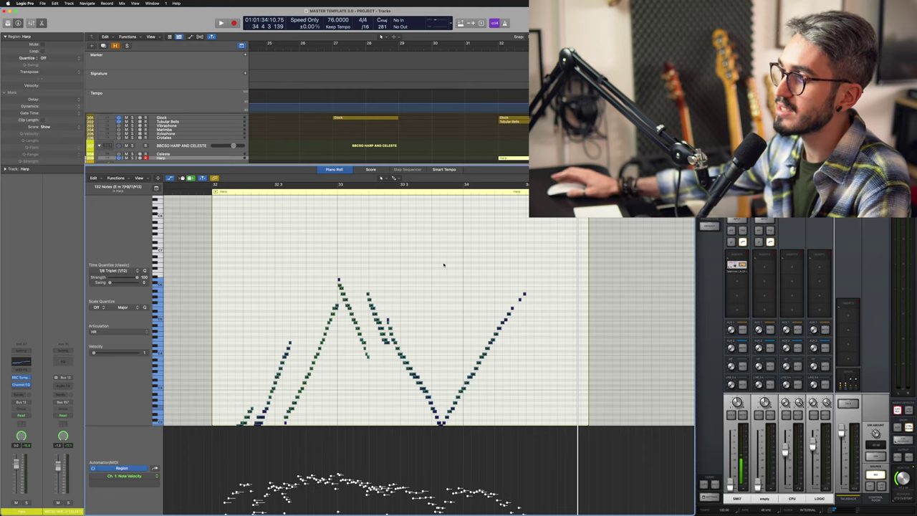
{"action": "key", "text": "space"}
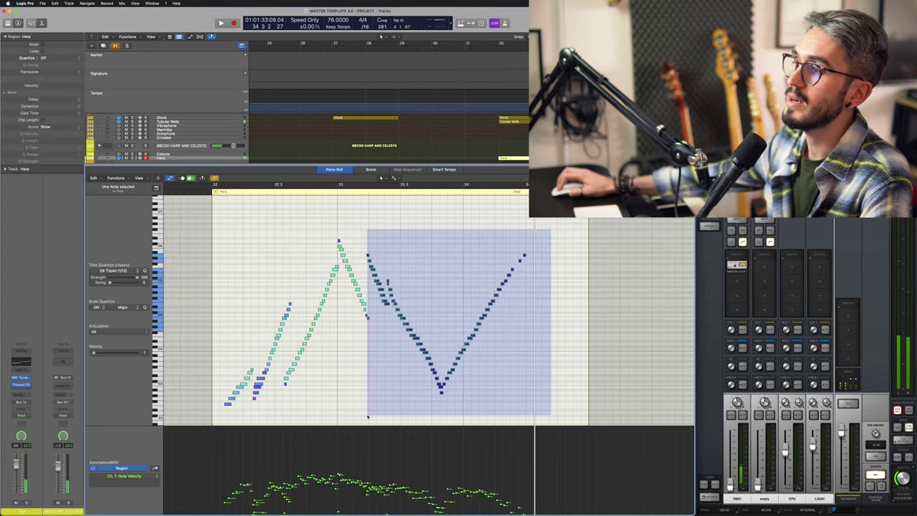
{"action": "left_click_drag", "start_coordinate": [365, 420], "coordinate": [339, 421]}
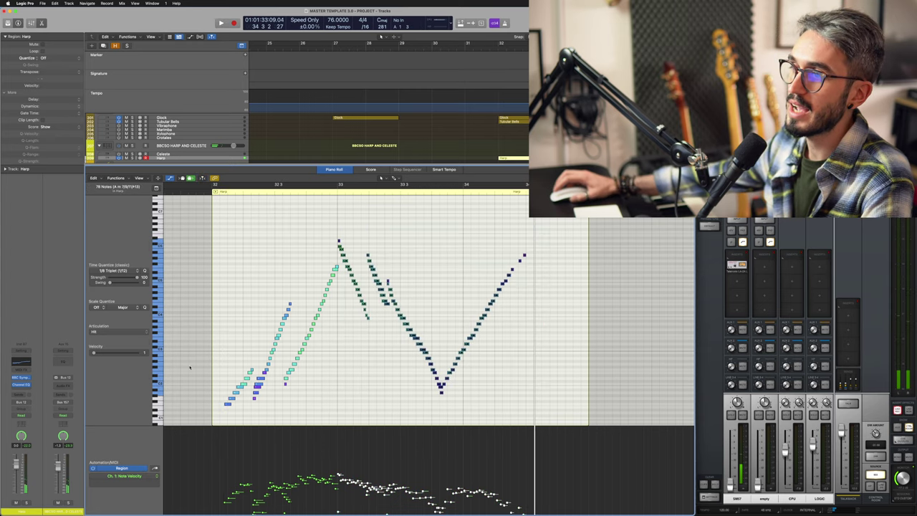
{"action": "left_click", "coordinate": [97, 307]}
{"action": "left_click_drag", "start_coordinate": [222, 513], "coordinate": [335, 501]}
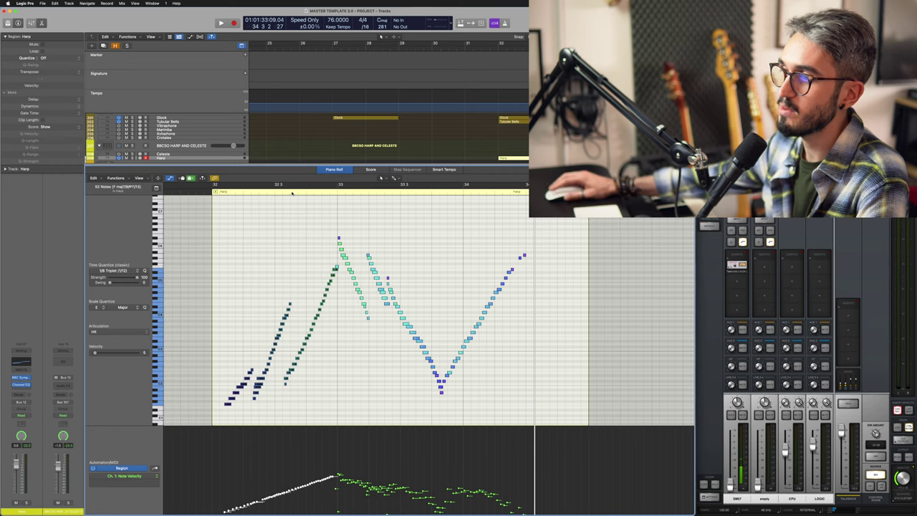
{"action": "key", "text": "space"}
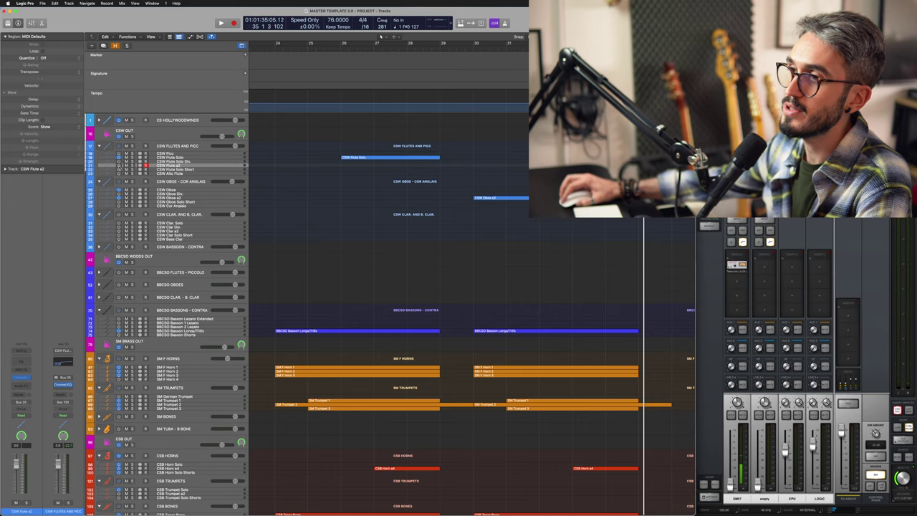
Step: Copy the CSW Oboe a2 region onto the CSW Flute a2 track at bar 30
{"action": "left_click_drag", "start_coordinate": [502, 200], "coordinate": [484, 164]}
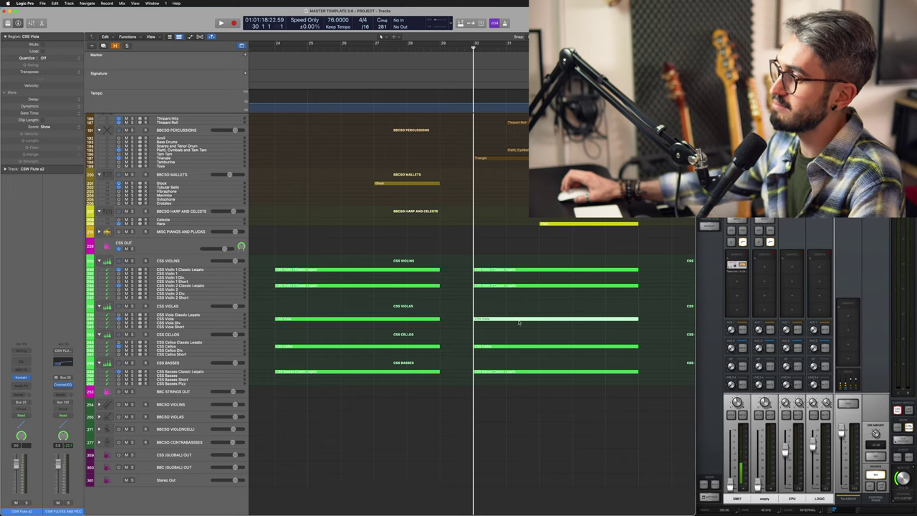
{"action": "scroll", "coordinate": [519, 323], "scroll_direction": "up", "scroll_amount": 20}
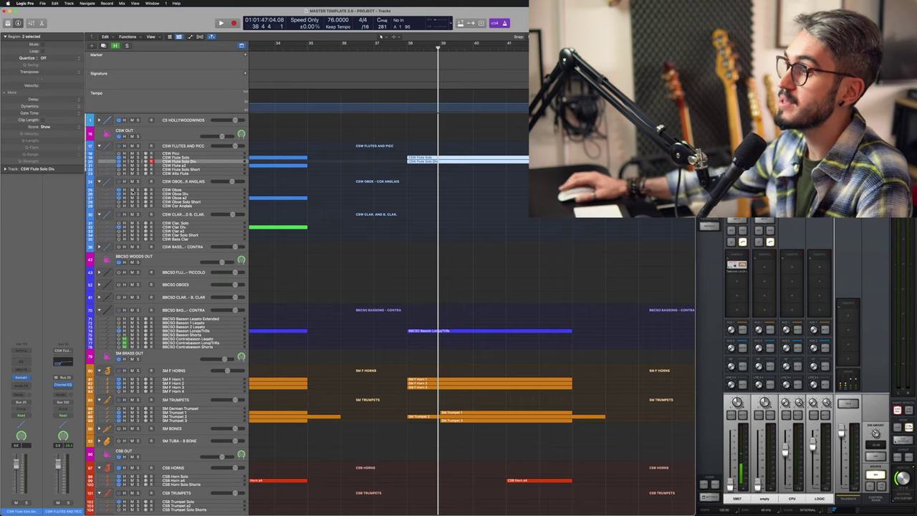
Step: Duplicate the bar 38 flute solo regions down onto the oboe track
{"action": "left_click_drag", "start_coordinate": [425, 159], "coordinate": [425, 192]}
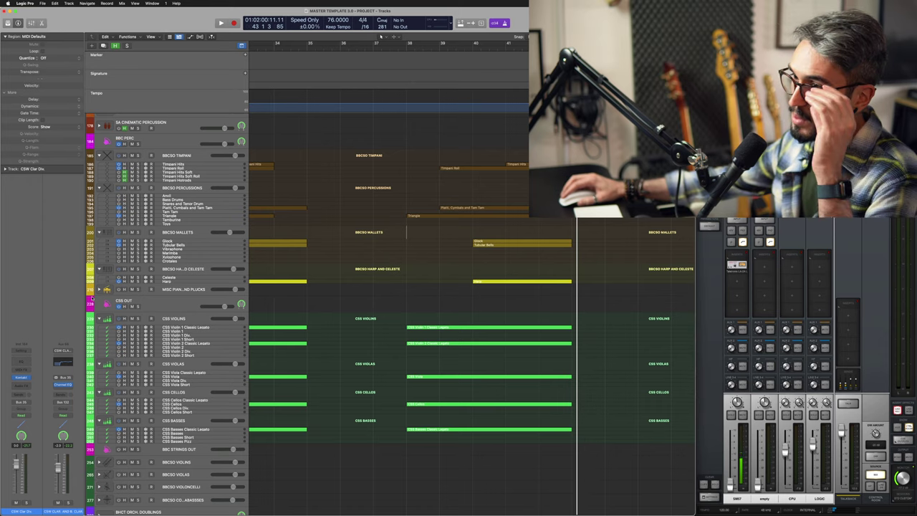
Step: Quantize the Celeste region's notes to a 1/8 Note grid in the Piano Roll
{"action": "left_click", "coordinate": [99, 289]}
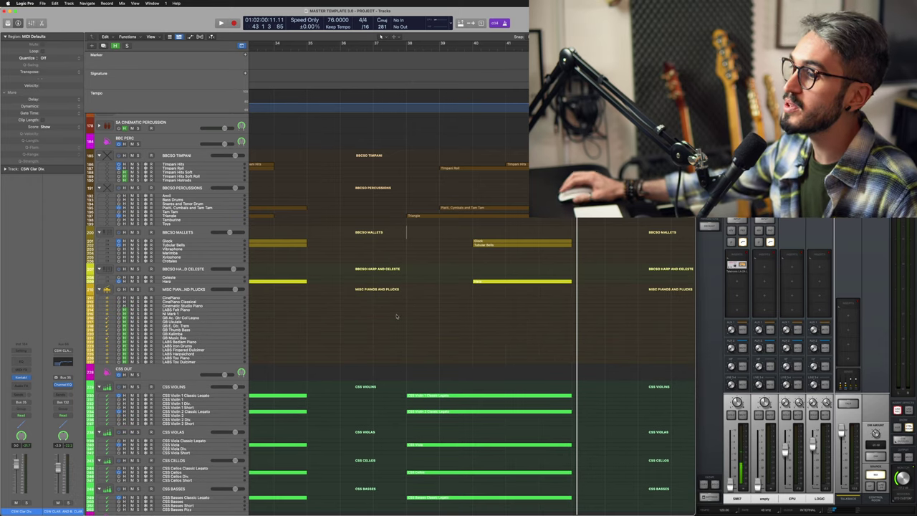
{"action": "left_click", "coordinate": [102, 289]}
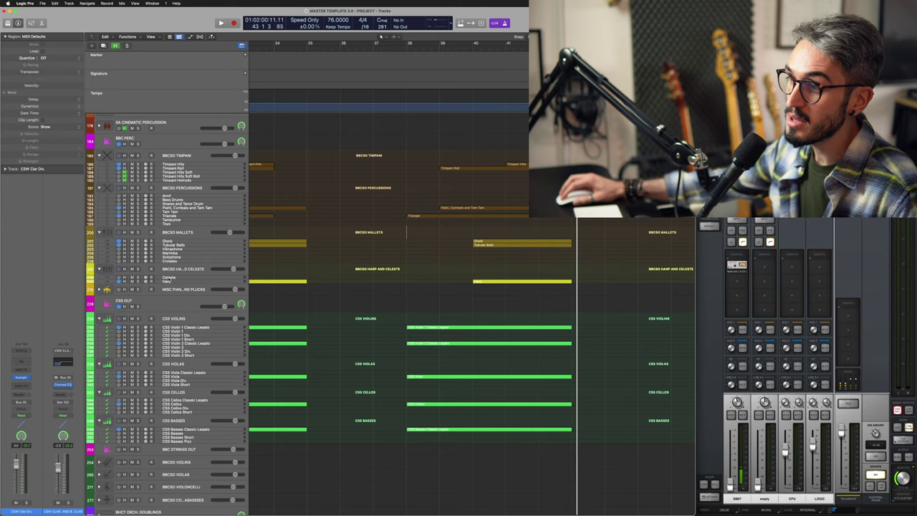
{"action": "scroll", "coordinate": [361, 305], "scroll_direction": "up", "scroll_amount": 15}
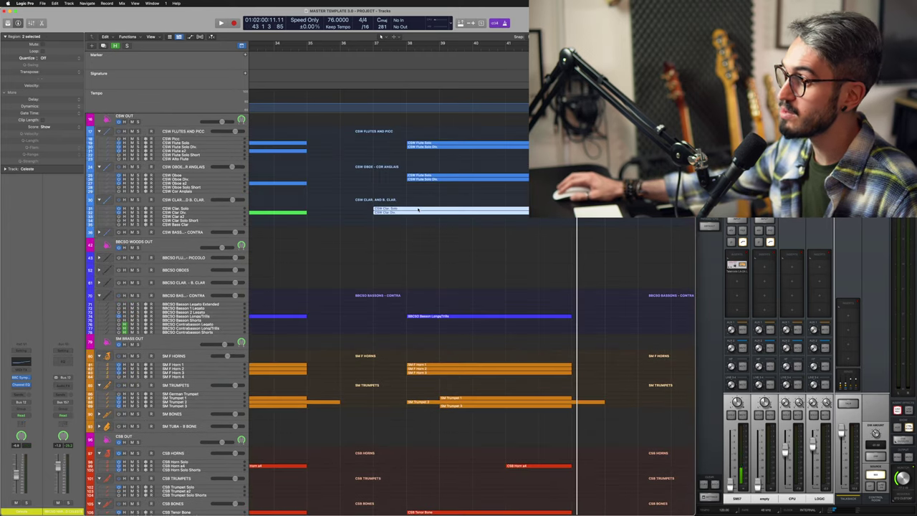
{"action": "double_click", "coordinate": [418, 210]}
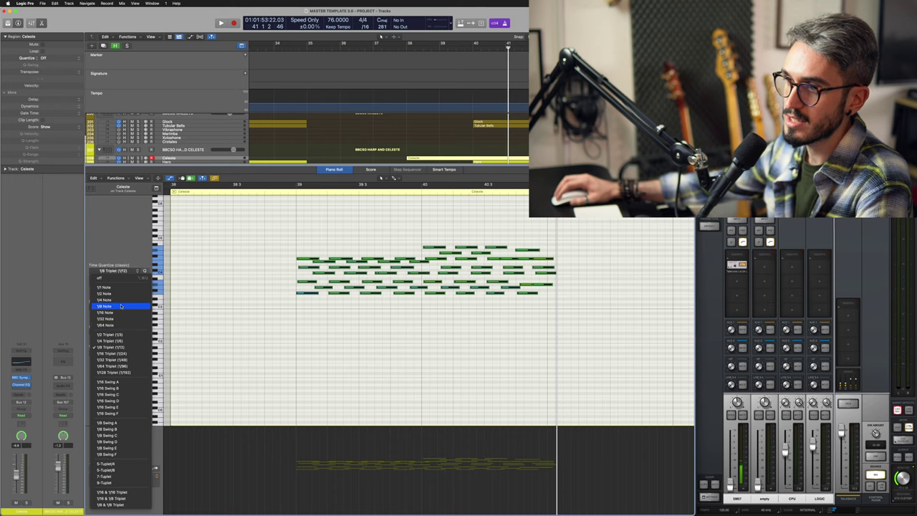
{"action": "key", "text": "Return"}
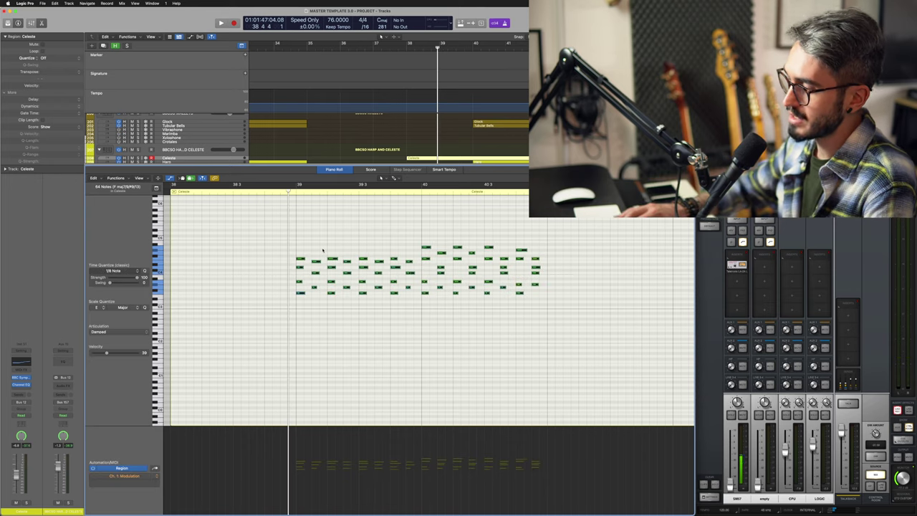
{"action": "scroll", "coordinate": [323, 250], "scroll_direction": "down", "scroll_amount": 3}
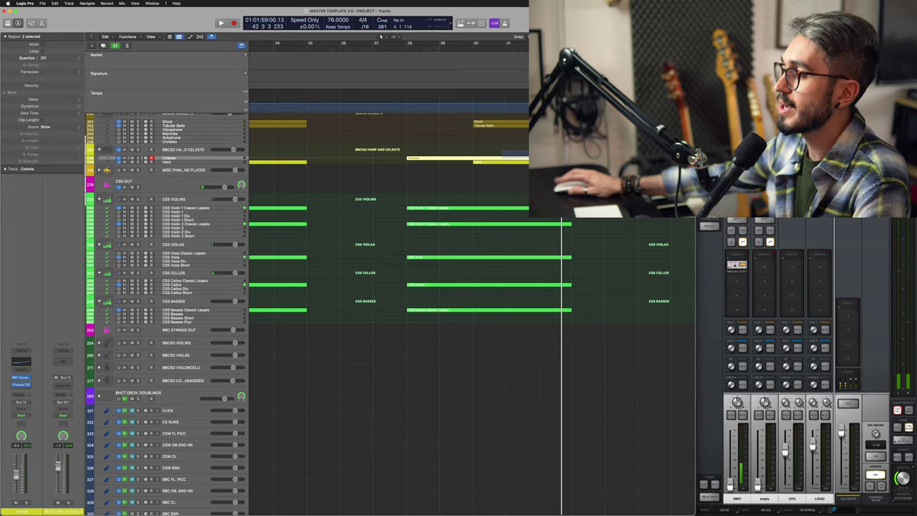
{"action": "scroll", "coordinate": [468, 197], "scroll_direction": "up", "scroll_amount": 15}
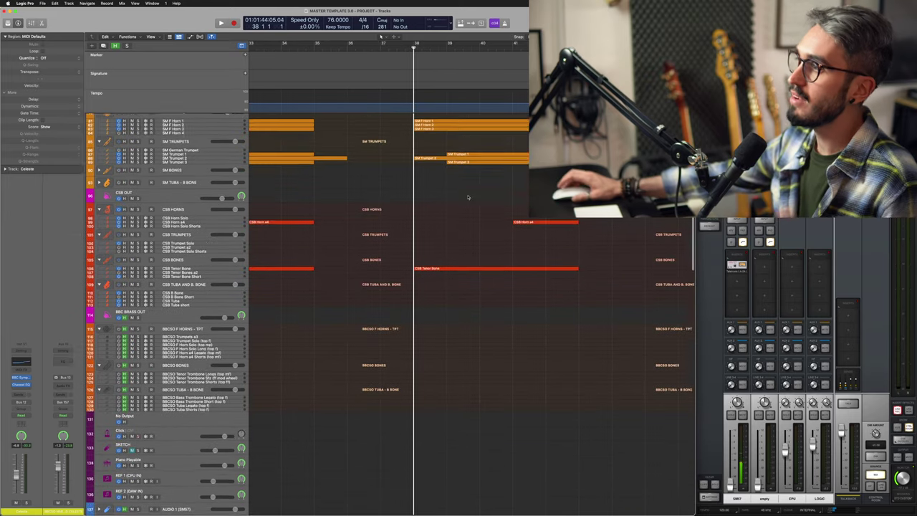
Step: Paste copies of the flute, oboe, clarinet, bassoon, horn and trumpet regions at bar 45
{"action": "scroll", "coordinate": [468, 197], "scroll_direction": "up", "scroll_amount": 4}
{"action": "scroll", "coordinate": [440, 143], "scroll_direction": "left", "scroll_amount": 4}
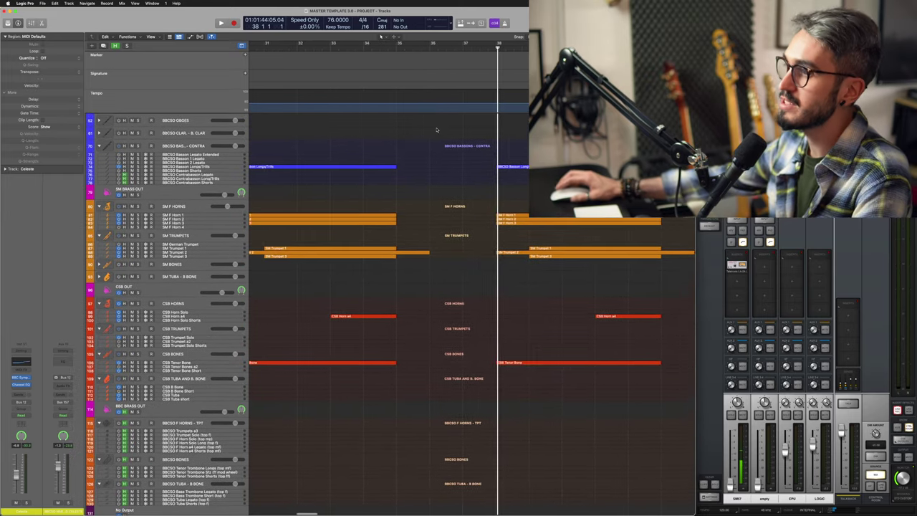
{"action": "scroll", "coordinate": [436, 129], "scroll_direction": "left", "scroll_amount": 5}
{"action": "key", "text": "comma"}
{"action": "key", "text": "comma"}
{"action": "key", "text": "comma"}
{"action": "key", "text": "comma"}
{"action": "key", "text": "comma"}
{"action": "key", "text": "comma"}
{"action": "key", "text": "comma"}
{"action": "key", "text": "comma"}
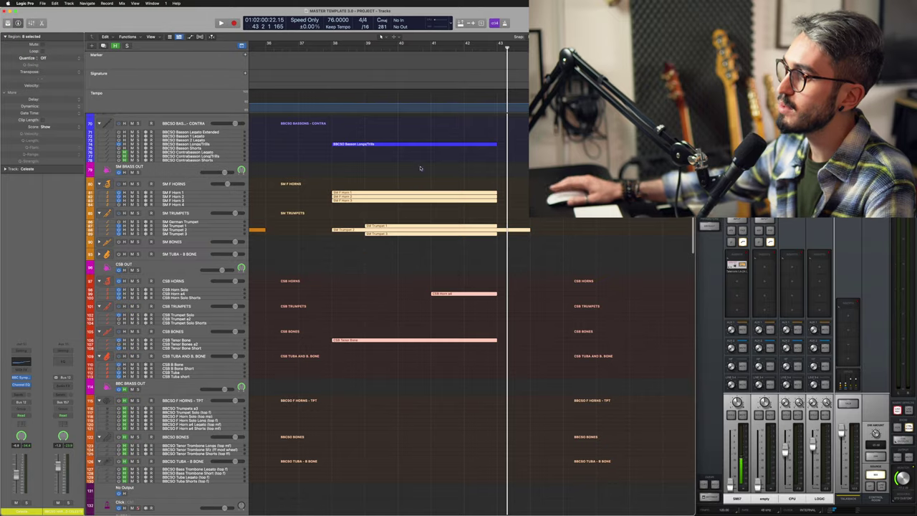
{"action": "scroll", "coordinate": [364, 246], "scroll_direction": "up", "scroll_amount": 8}
{"action": "left_click_drag", "start_coordinate": [364, 246], "coordinate": [322, 147]}
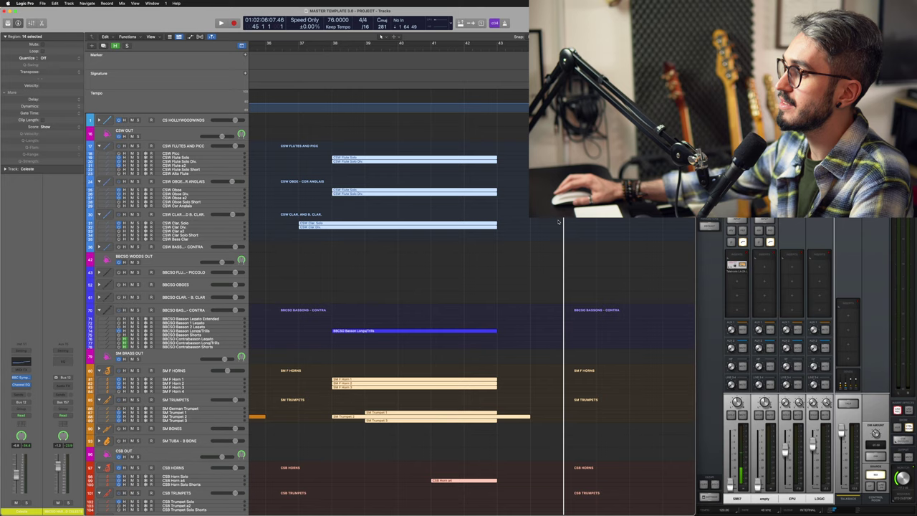
{"action": "key", "text": "super+v"}
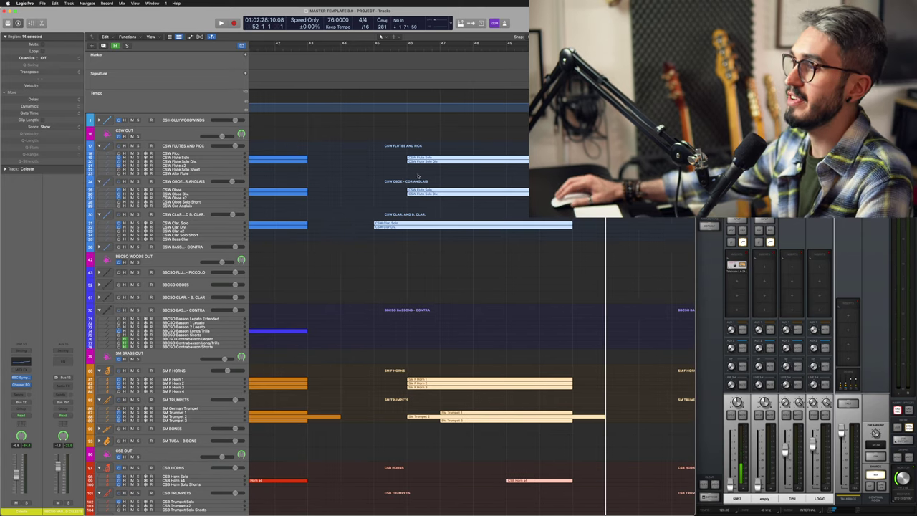
{"action": "left_click", "coordinate": [416, 175]}
{"action": "scroll", "coordinate": [418, 215], "scroll_direction": "down", "scroll_amount": 6}
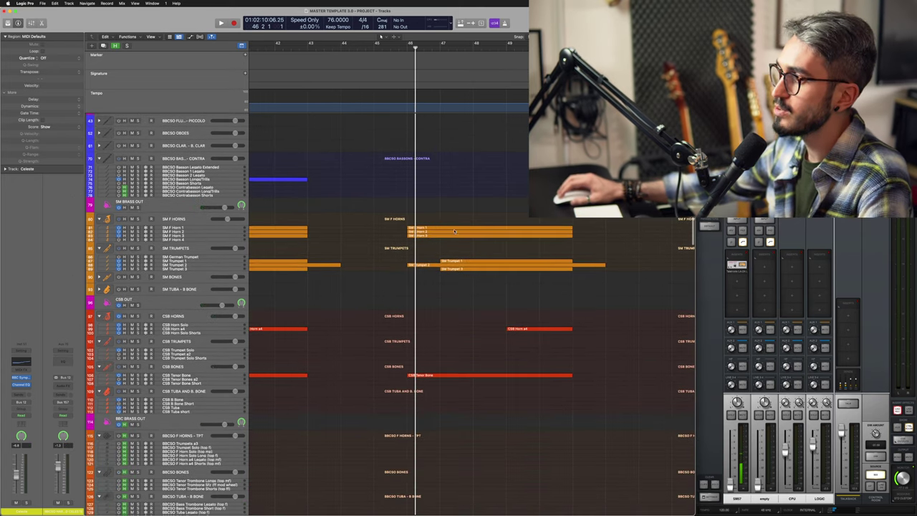
Step: Check the SM F Horn 1, 2 and 3 notes, then play the variation from bar 46
{"action": "double_click", "coordinate": [442, 228]}
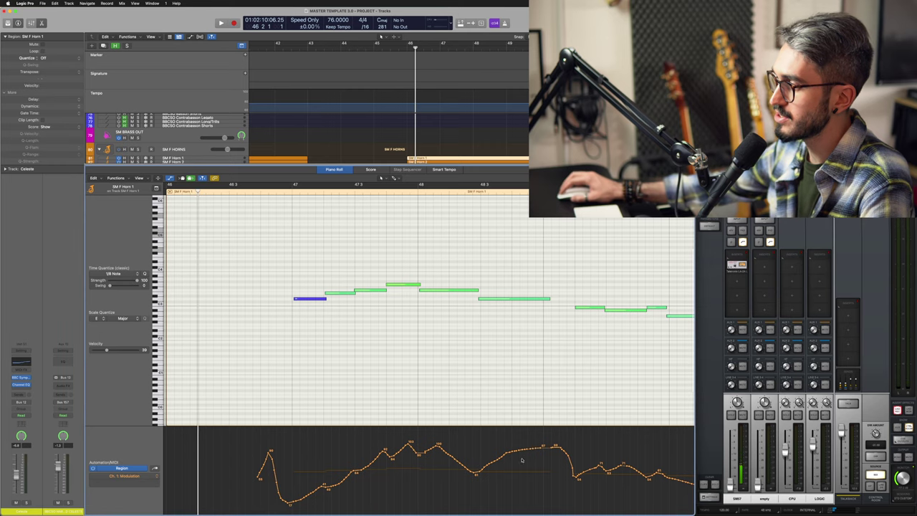
{"action": "left_click", "coordinate": [440, 162]}
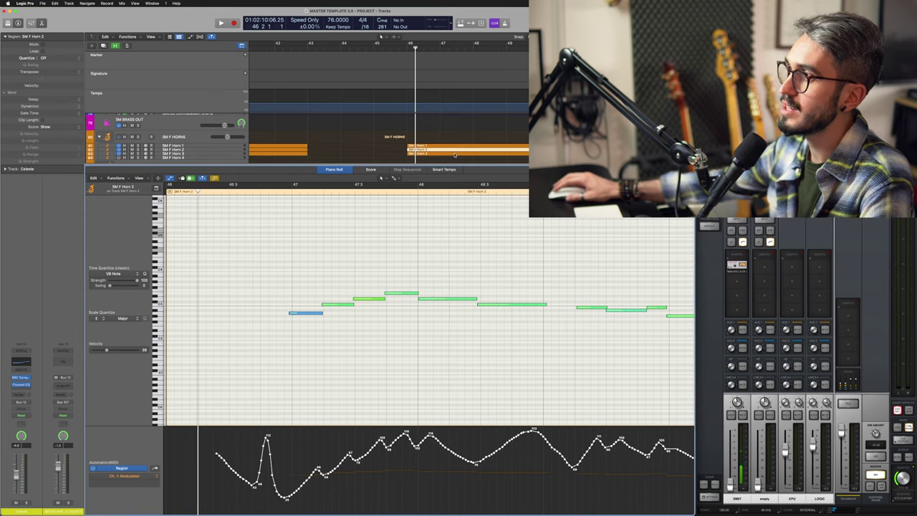
{"action": "left_click", "coordinate": [445, 152]}
{"action": "key", "text": "space"}
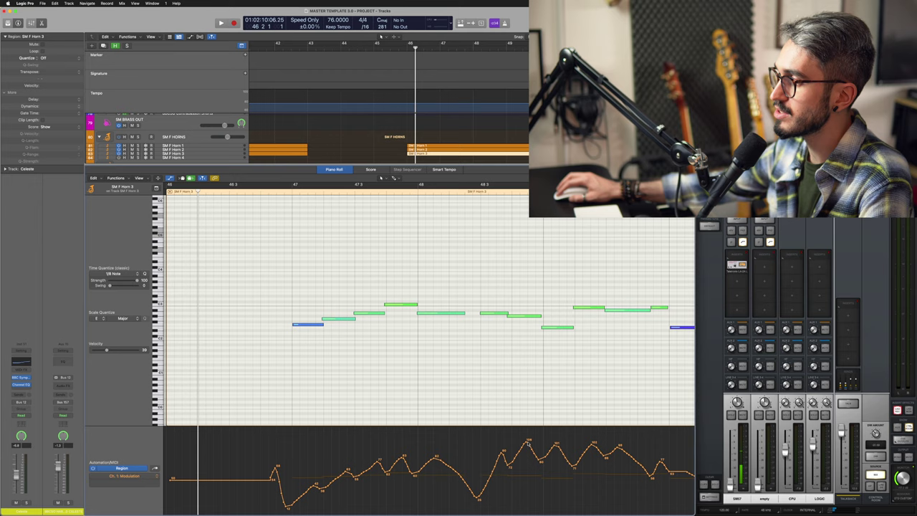
{"action": "key", "text": "e"}
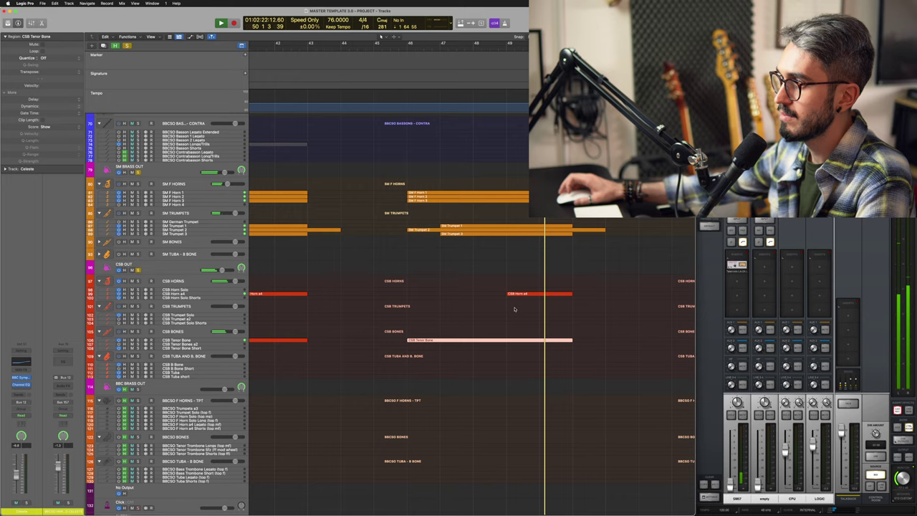
Step: Stop playback and park the playhead just before bar 46
{"action": "scroll", "coordinate": [514, 309], "scroll_direction": "up", "scroll_amount": 5}
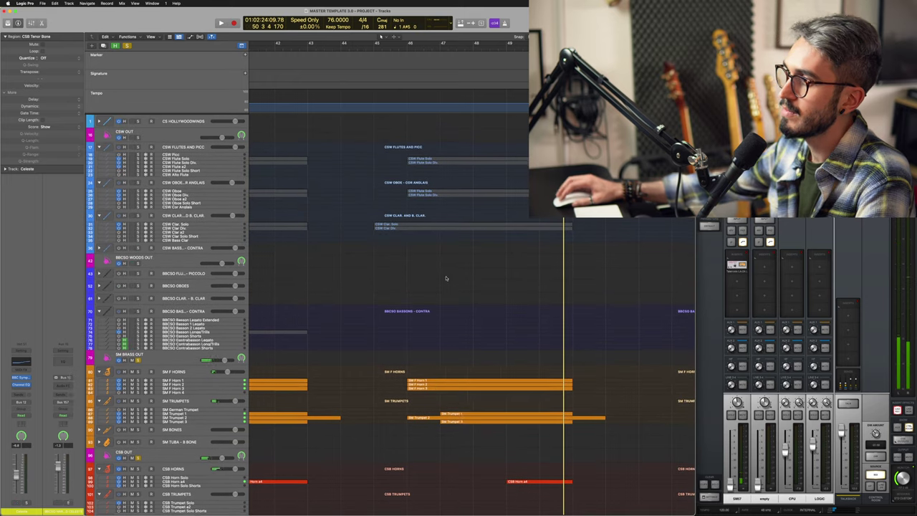
{"action": "key", "text": "space"}
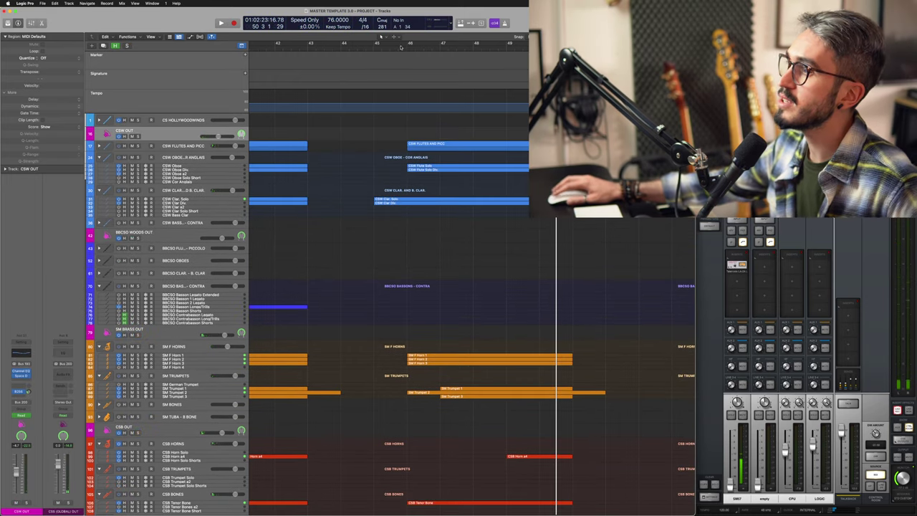
{"action": "left_click", "coordinate": [399, 48]}
{"action": "scroll", "coordinate": [460, 216], "scroll_direction": "down", "scroll_amount": 20}
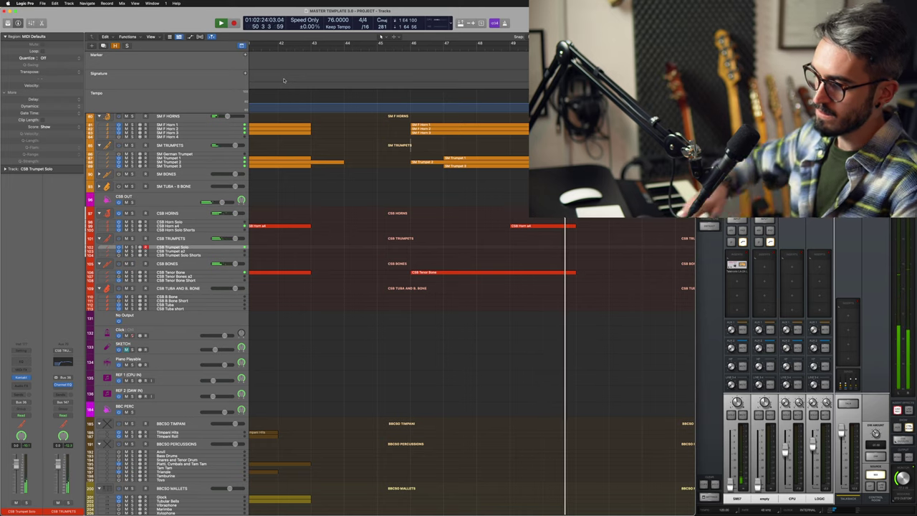
Step: Scroll down to the BBCSO 1st Violin Longs and Viola Longs regions from bar 45
{"action": "scroll", "coordinate": [426, 221], "scroll_direction": "down", "scroll_amount": 5}
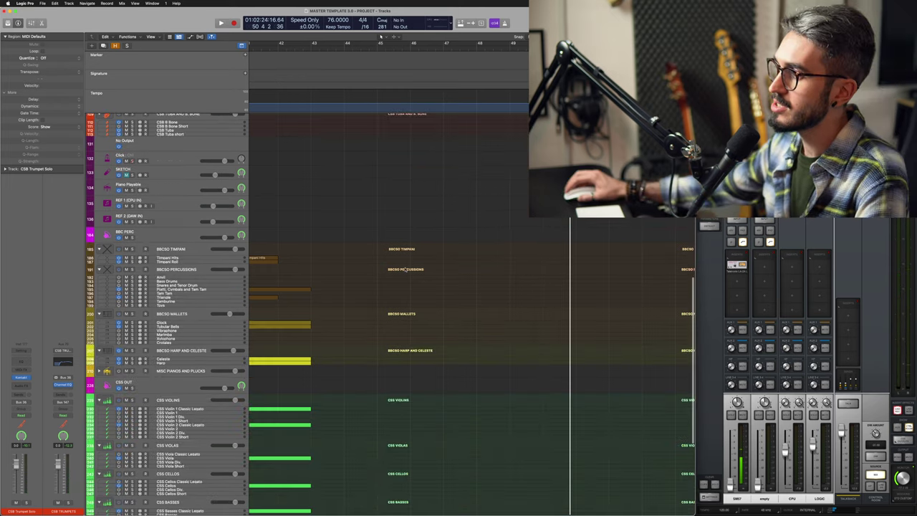
{"action": "scroll", "coordinate": [411, 241], "scroll_direction": "down", "scroll_amount": 5}
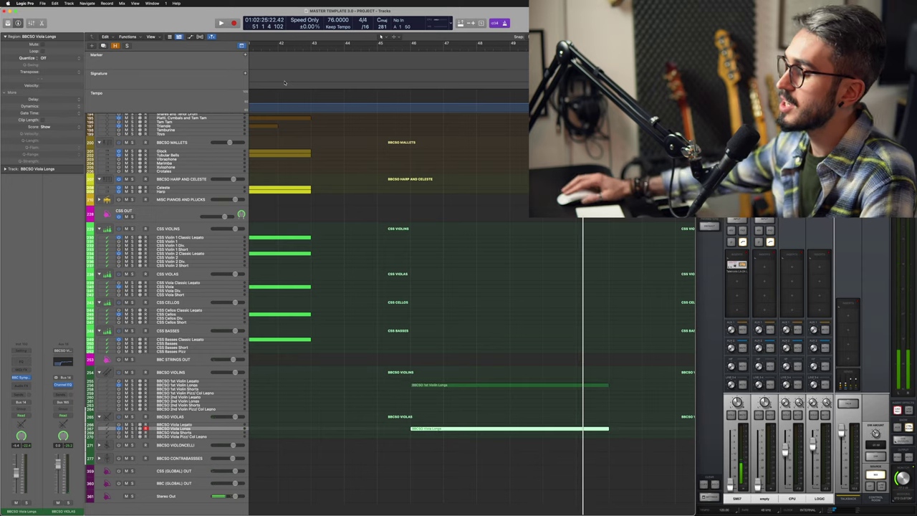
{"action": "scroll", "coordinate": [516, 321], "scroll_direction": "down", "scroll_amount": 2}
Step: Duplicate the Viola Longs sustained note to a higher pitch and restack the two notes
{"action": "left_click", "coordinate": [553, 432]}
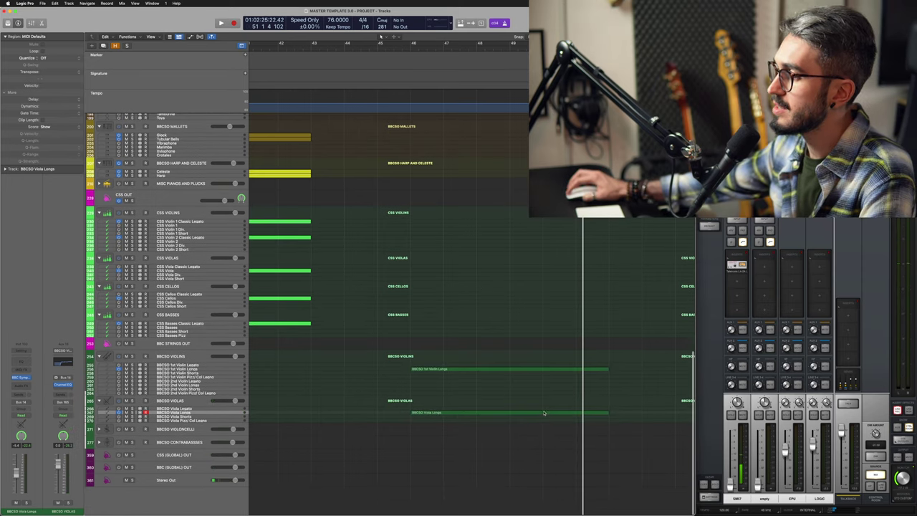
{"action": "double_click", "coordinate": [543, 414]}
{"action": "left_click_drag", "start_coordinate": [213, 277], "coordinate": [230, 339]}
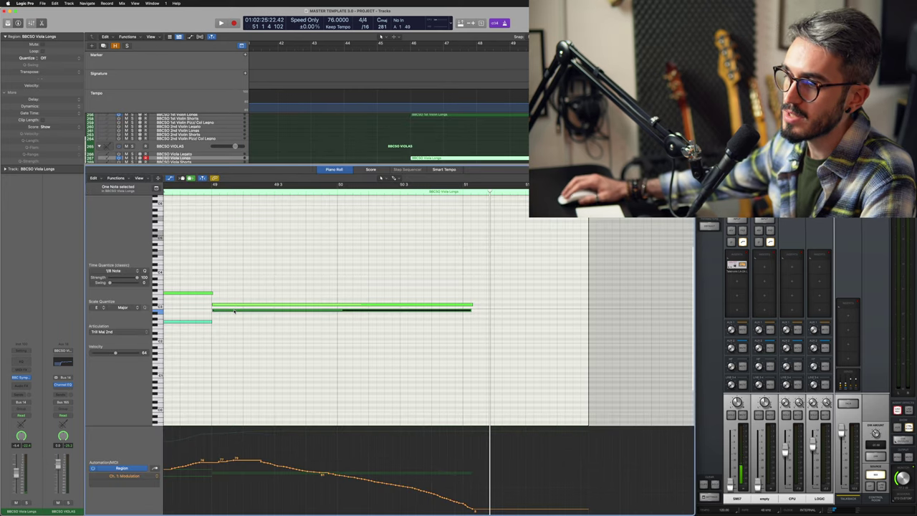
{"action": "left_click_drag", "start_coordinate": [234, 311], "coordinate": [238, 297]}
{"action": "left_click", "coordinate": [238, 278]}
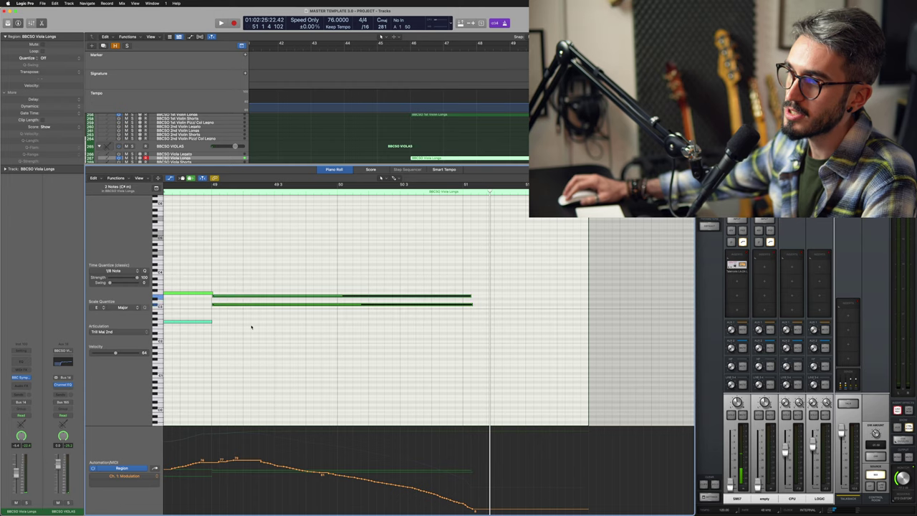
{"action": "left_click_drag", "start_coordinate": [245, 307], "coordinate": [237, 291]}
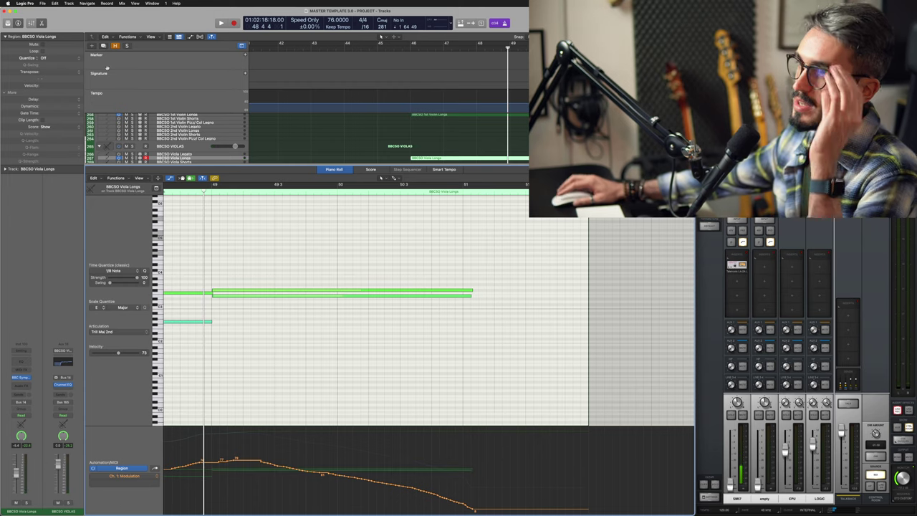
{"action": "key", "text": "e"}
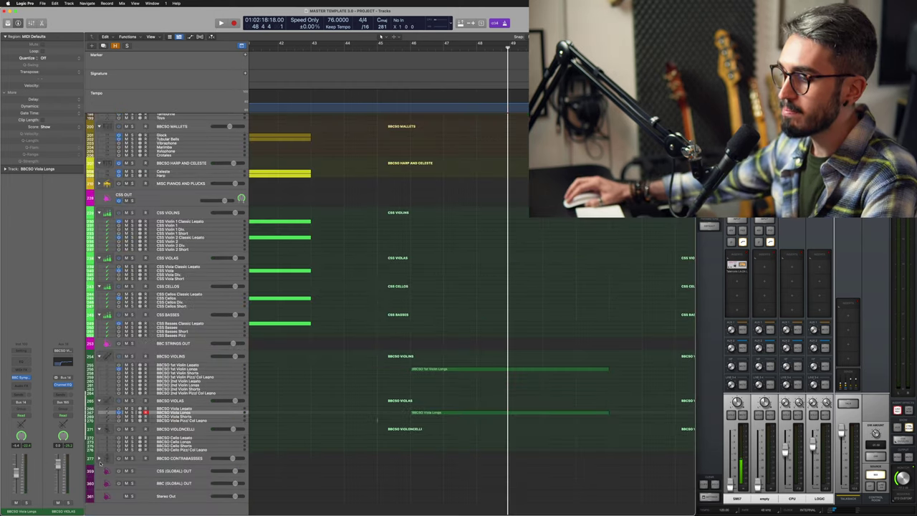
Step: Expand the BBCSO Contrabasses folder to show the Cello and Bass Pizz/Col Legno parts at bar 47
{"action": "left_click", "coordinate": [99, 459]}
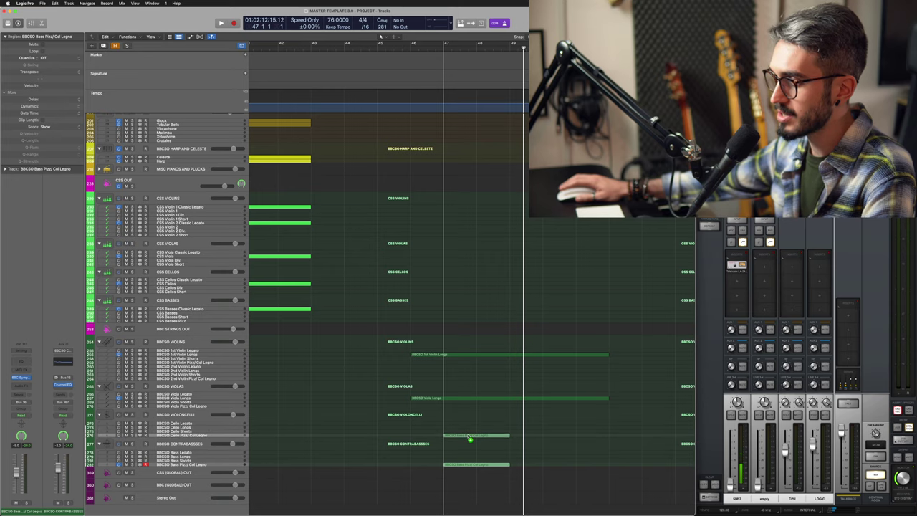
{"action": "scroll", "coordinate": [524, 296], "scroll_direction": "up", "scroll_amount": 5}
{"action": "scroll", "coordinate": [513, 333], "scroll_direction": "down", "scroll_amount": 5}
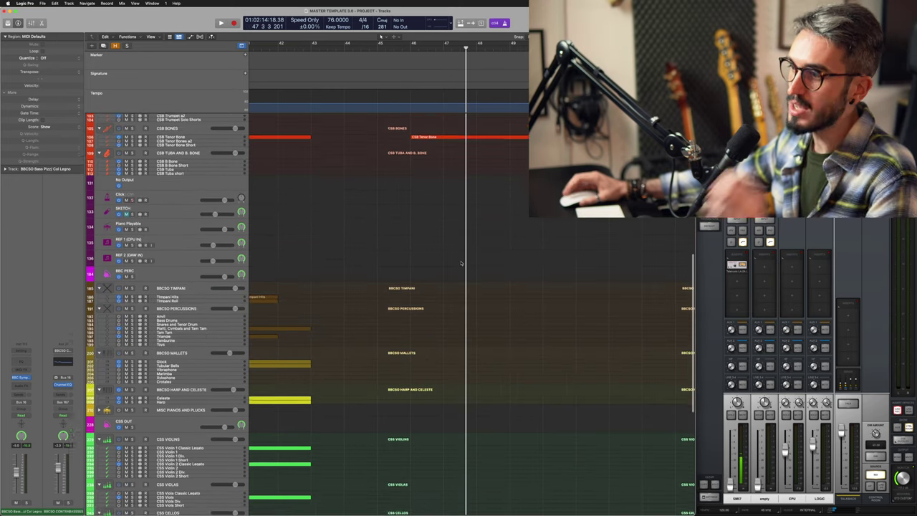
{"action": "scroll", "coordinate": [455, 323], "scroll_direction": "up", "scroll_amount": 8}
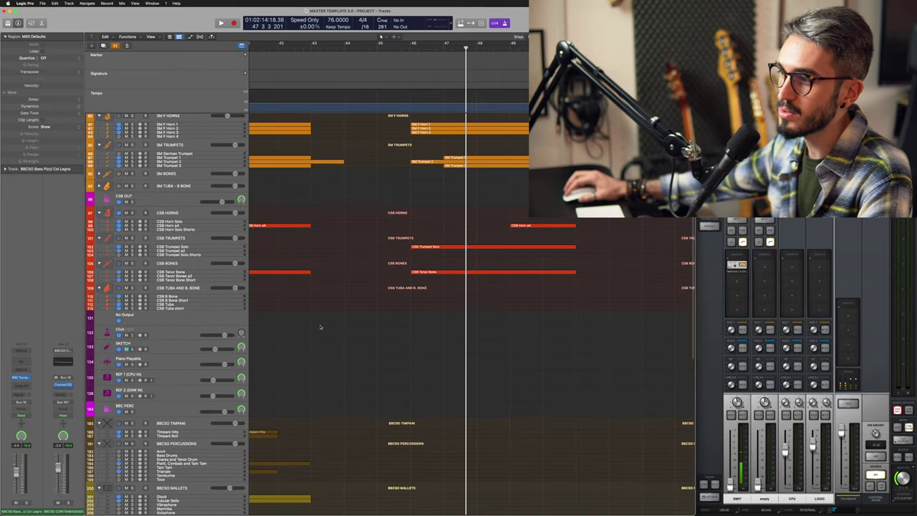
{"action": "scroll", "coordinate": [320, 328], "scroll_direction": "down", "scroll_amount": 10}
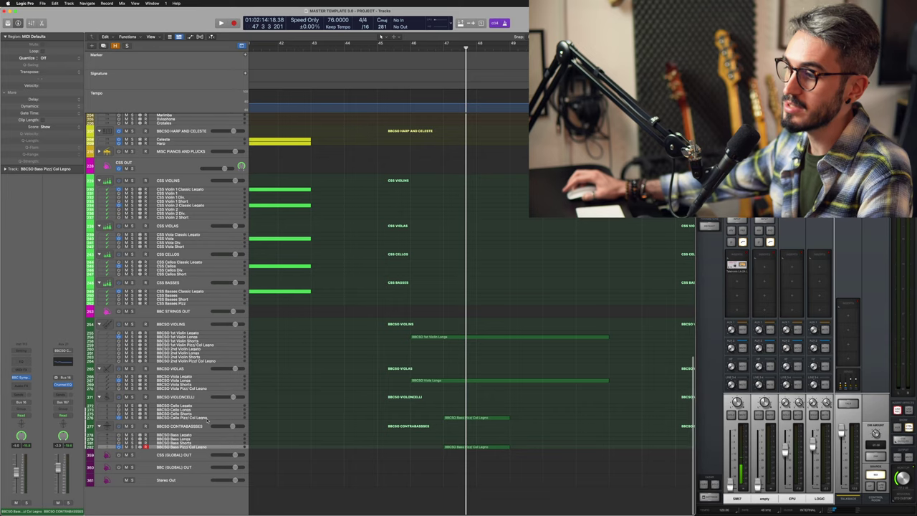
{"action": "scroll", "coordinate": [209, 420], "scroll_direction": "up", "scroll_amount": 10}
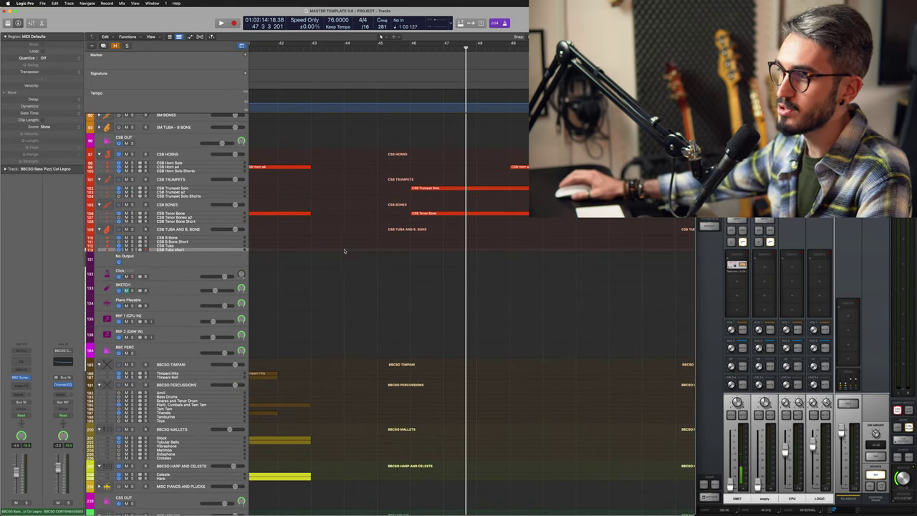
{"action": "scroll", "coordinate": [430, 261], "scroll_direction": "left", "scroll_amount": 10}
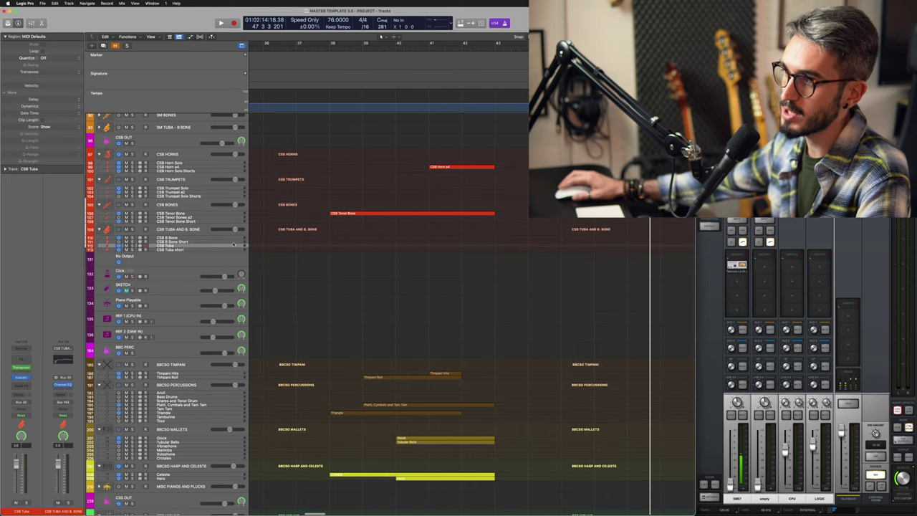
{"action": "scroll", "coordinate": [287, 254], "scroll_direction": "right", "scroll_amount": 10}
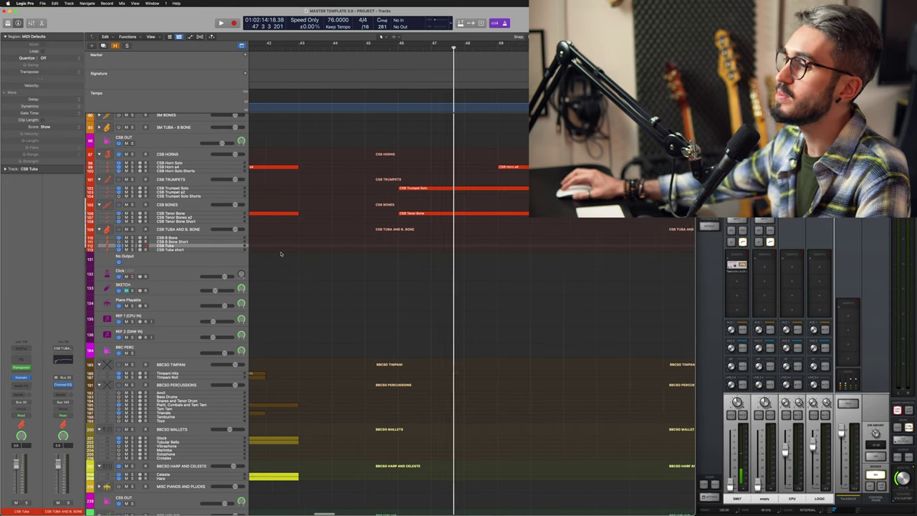
Step: Move the playhead back to bar 46 to prepare for recording the tuba and bassoon parts
{"action": "left_click", "coordinate": [399, 242]}
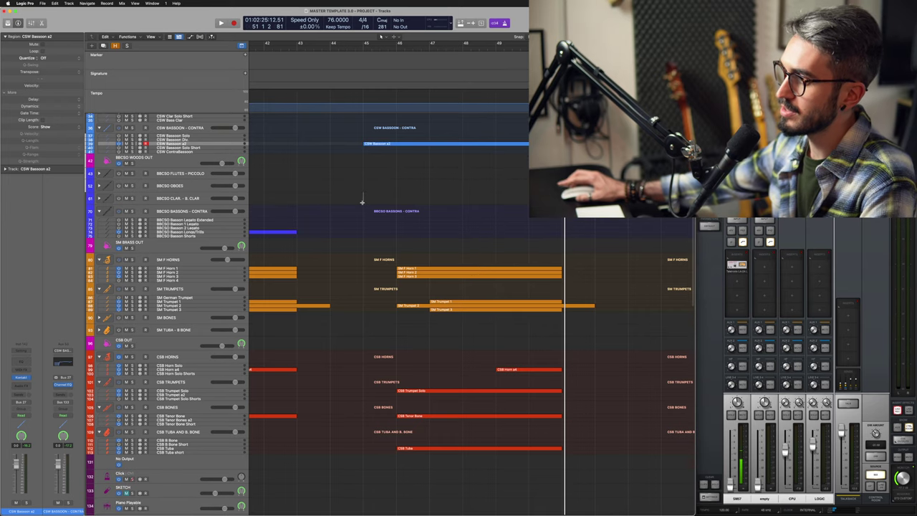
Step: Select the Harp, timpani and cymbal regions and paste them at bar 46
{"action": "scroll", "coordinate": [362, 202], "scroll_direction": "down", "scroll_amount": 15}
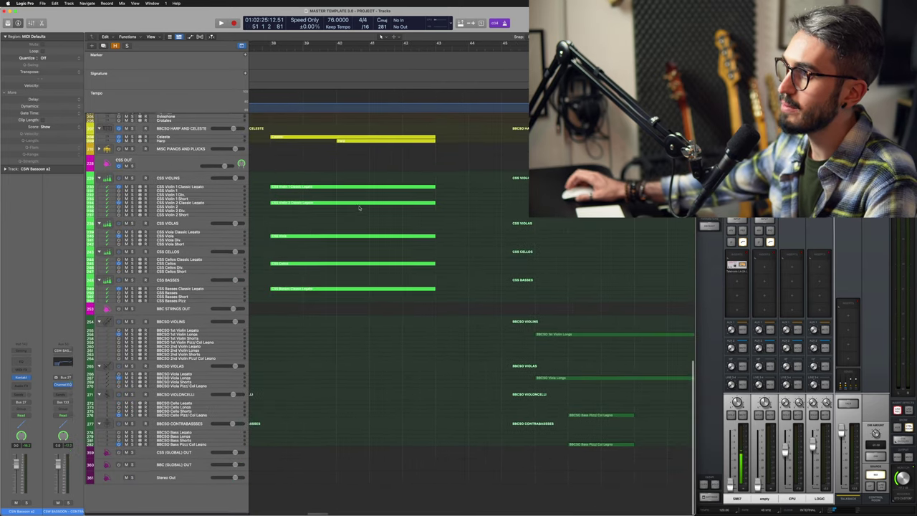
{"action": "scroll", "coordinate": [360, 208], "scroll_direction": "up", "scroll_amount": 5}
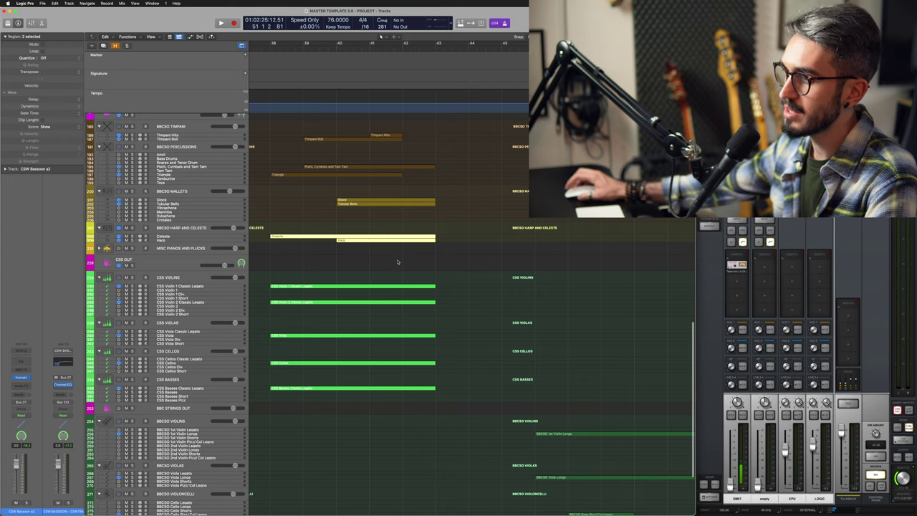
{"action": "scroll", "coordinate": [380, 265], "scroll_direction": "up", "scroll_amount": 1}
{"action": "left_click", "coordinate": [364, 244]}
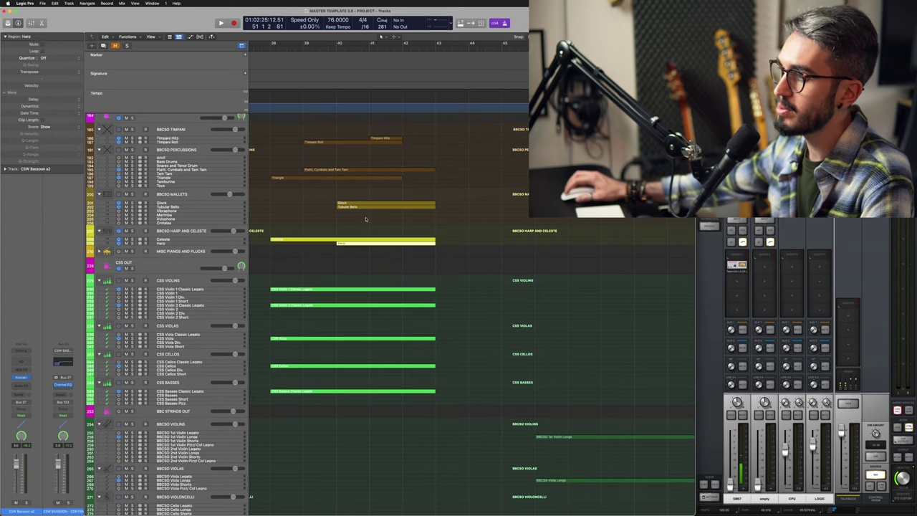
{"action": "left_click_drag", "start_coordinate": [365, 133], "coordinate": [420, 172]}
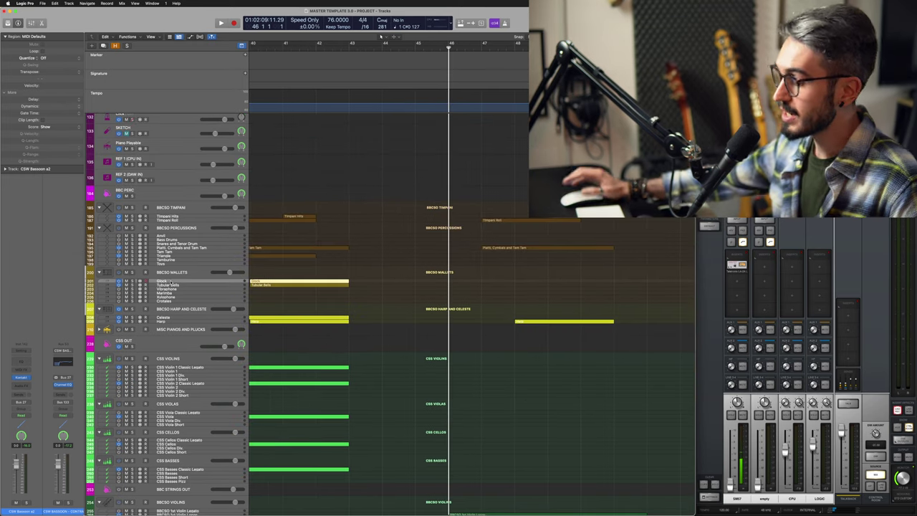
{"action": "key", "text": "super+v"}
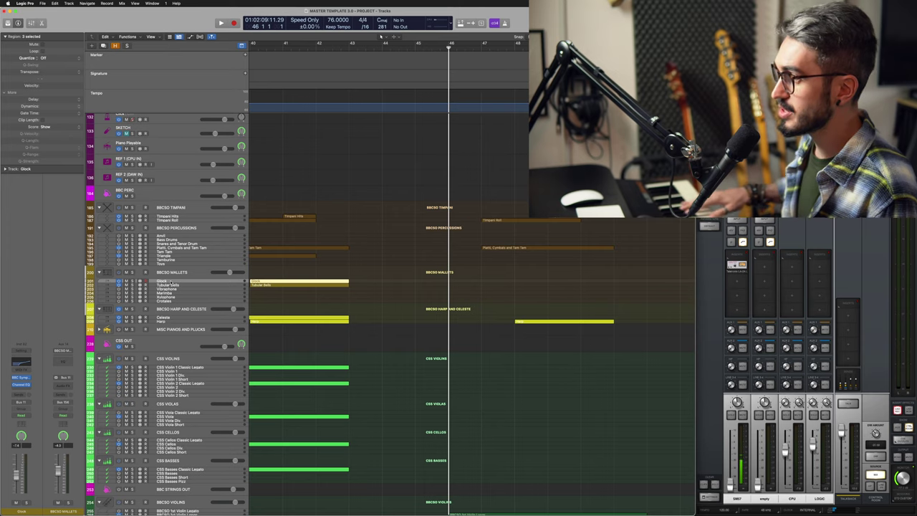
Step: Clear the region selection and play the arrangement from bar 46
{"action": "scroll", "coordinate": [469, 224], "scroll_direction": "down", "scroll_amount": 3}
{"action": "left_click", "coordinate": [469, 224]}
{"action": "key", "text": "space"}
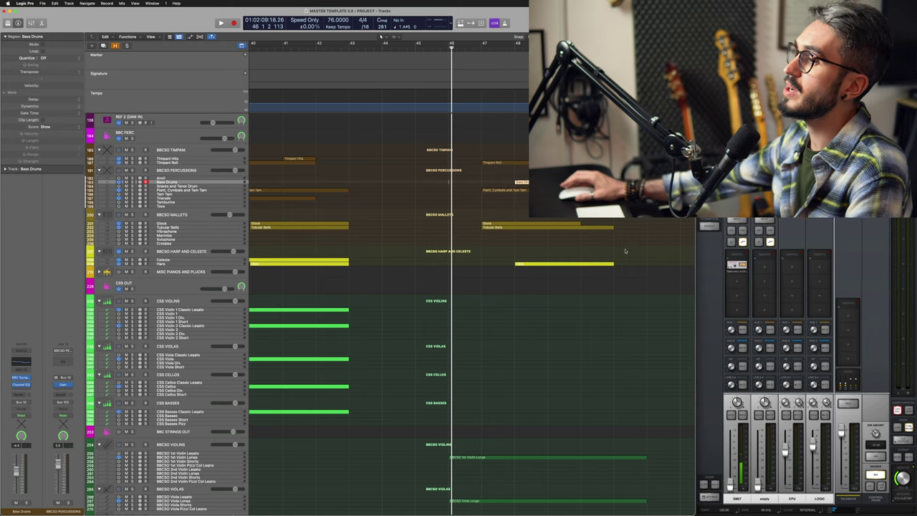
{"action": "scroll", "coordinate": [567, 259], "scroll_direction": "up", "scroll_amount": 15}
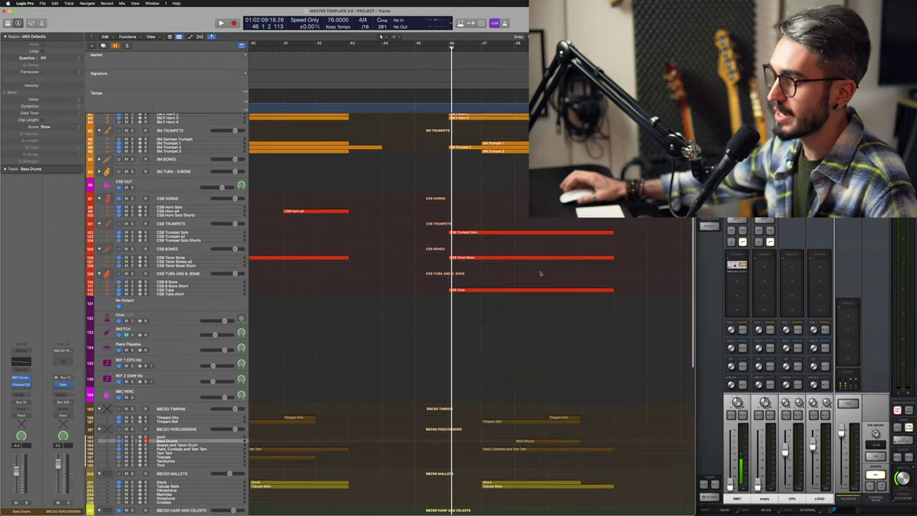
{"action": "scroll", "coordinate": [541, 273], "scroll_direction": "up", "scroll_amount": 10}
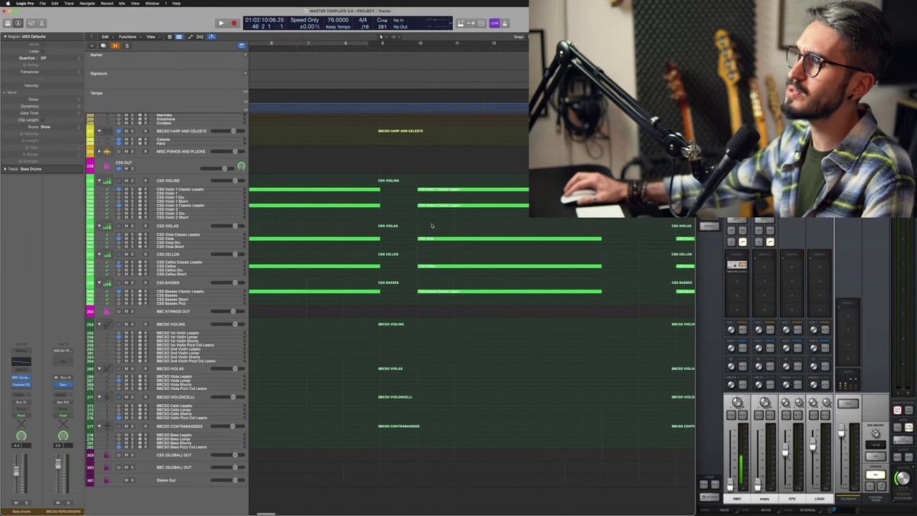
{"action": "left_click", "coordinate": [380, 48]}
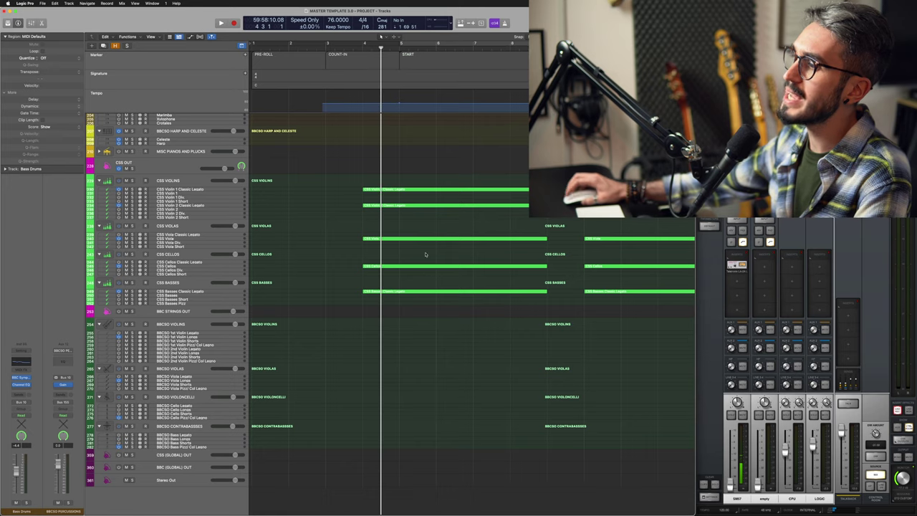
Step: Select the five string regions starting at bar 10
{"action": "scroll", "coordinate": [425, 254], "scroll_direction": "up", "scroll_amount": 2}
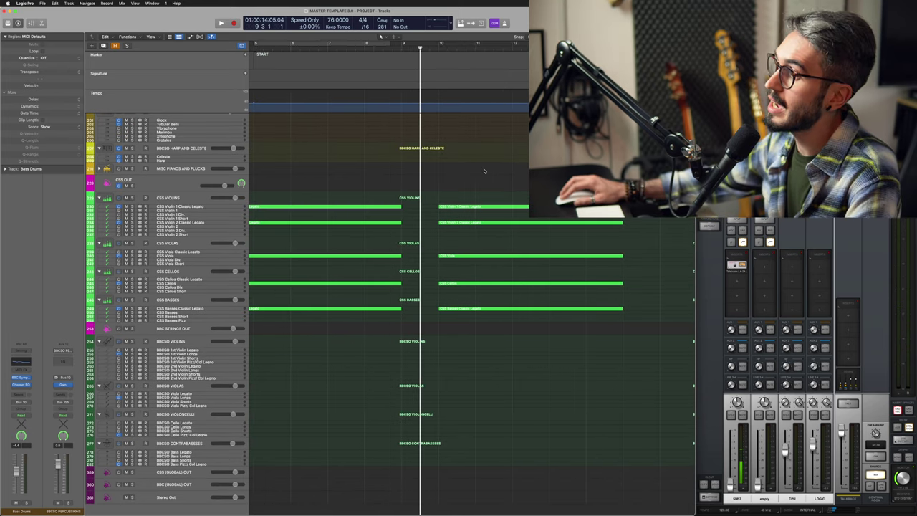
{"action": "left_click_drag", "start_coordinate": [484, 170], "coordinate": [499, 320]}
Step: Play the bar 10 string regions in the note editor, then close the editor
{"action": "double_click", "coordinate": [466, 208]}
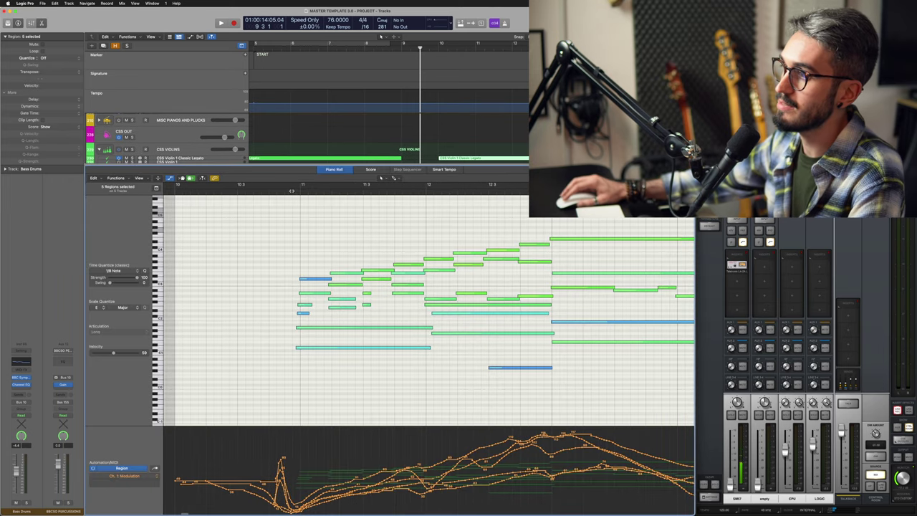
{"action": "key", "text": "space"}
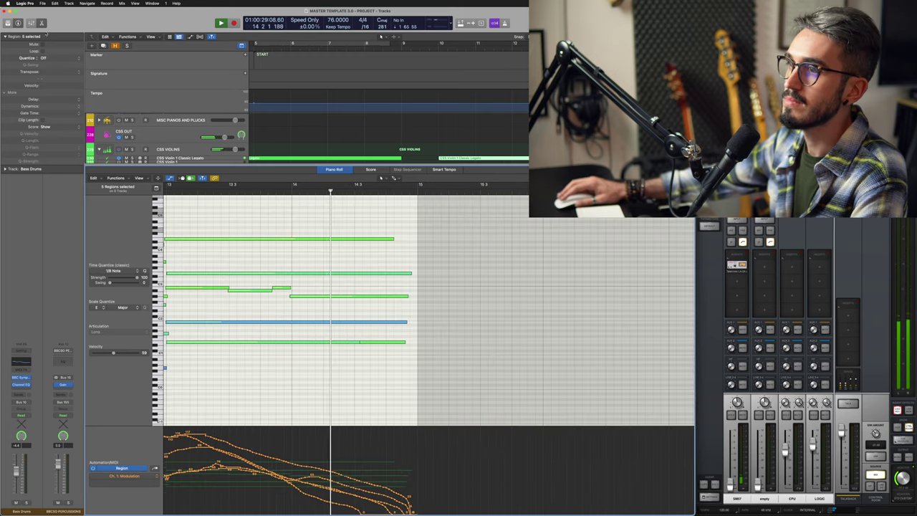
{"action": "left_click", "coordinate": [42, 23]}
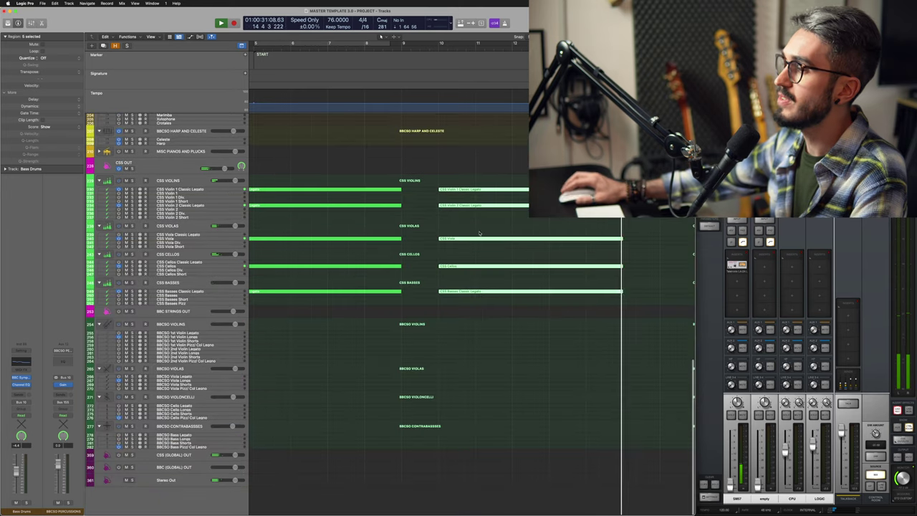
Step: Stop playback and place the playhead at bar 16, ahead of the next string variation
{"action": "key", "text": "space"}
{"action": "scroll", "coordinate": [479, 233], "scroll_direction": "right", "scroll_amount": 10}
{"action": "scroll", "coordinate": [459, 251], "scroll_direction": "up", "scroll_amount": 8}
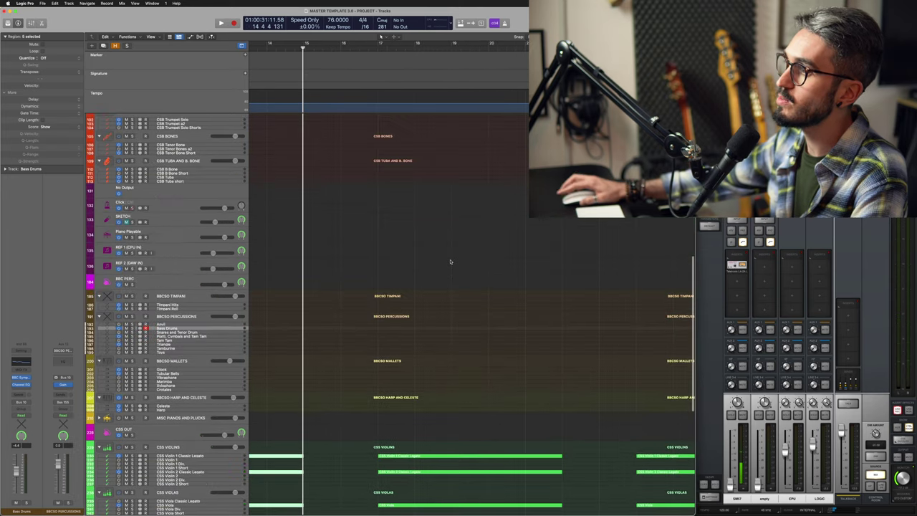
{"action": "scroll", "coordinate": [450, 262], "scroll_direction": "up", "scroll_amount": 10}
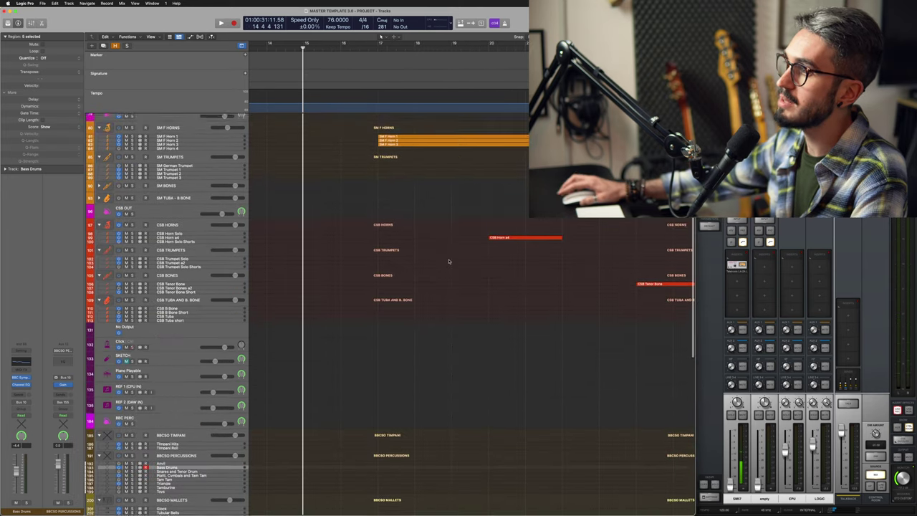
{"action": "left_click", "coordinate": [360, 47]}
{"action": "scroll", "coordinate": [440, 365], "scroll_direction": "down", "scroll_amount": 15}
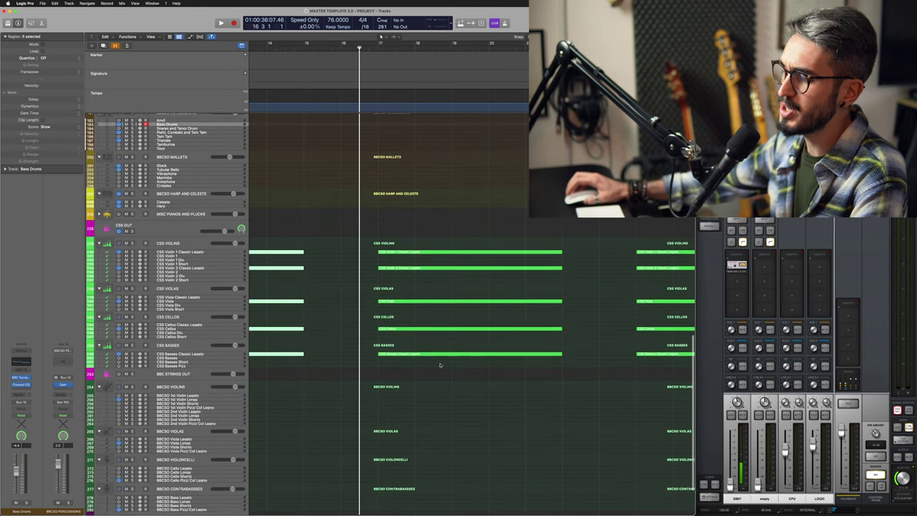
{"action": "scroll", "coordinate": [440, 365], "scroll_direction": "down", "scroll_amount": 1}
{"action": "scroll", "coordinate": [443, 390], "scroll_direction": "up", "scroll_amount": 20}
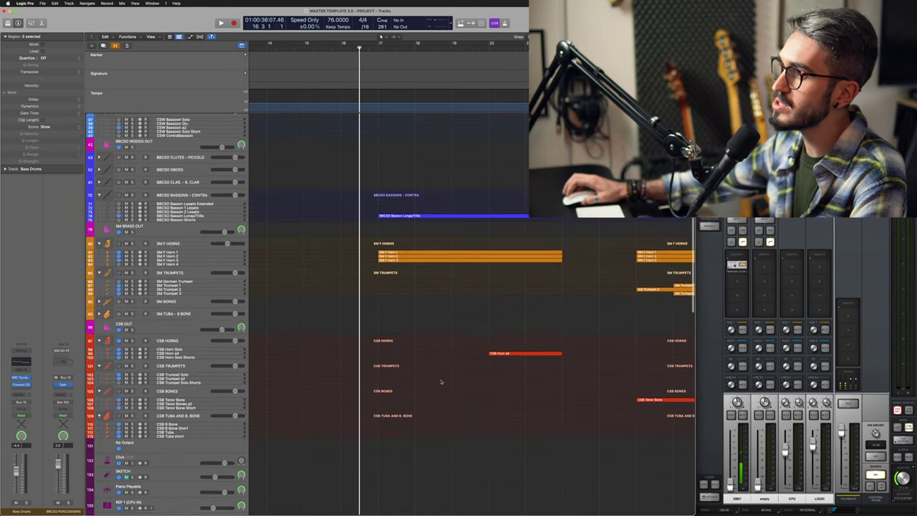
{"action": "scroll", "coordinate": [430, 170], "scroll_direction": "down", "scroll_amount": 15}
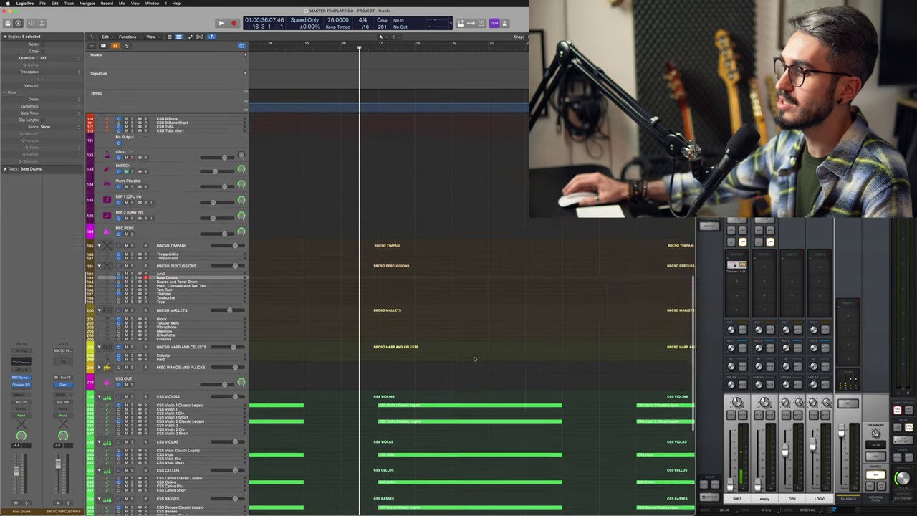
Step: Select the five bar 17 string regions, play them in the note editor, then close it
{"action": "left_click_drag", "start_coordinate": [432, 233], "coordinate": [415, 249]}
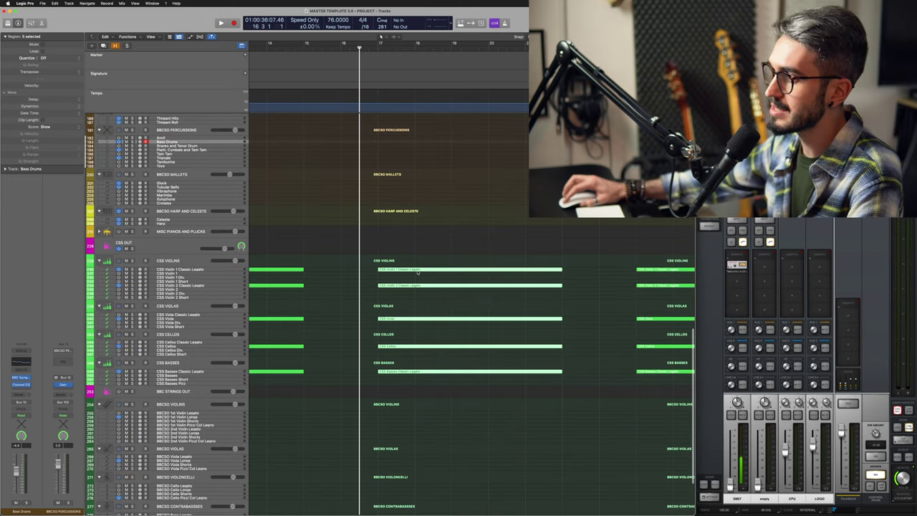
{"action": "double_click", "coordinate": [418, 273]}
{"action": "key", "text": "space"}
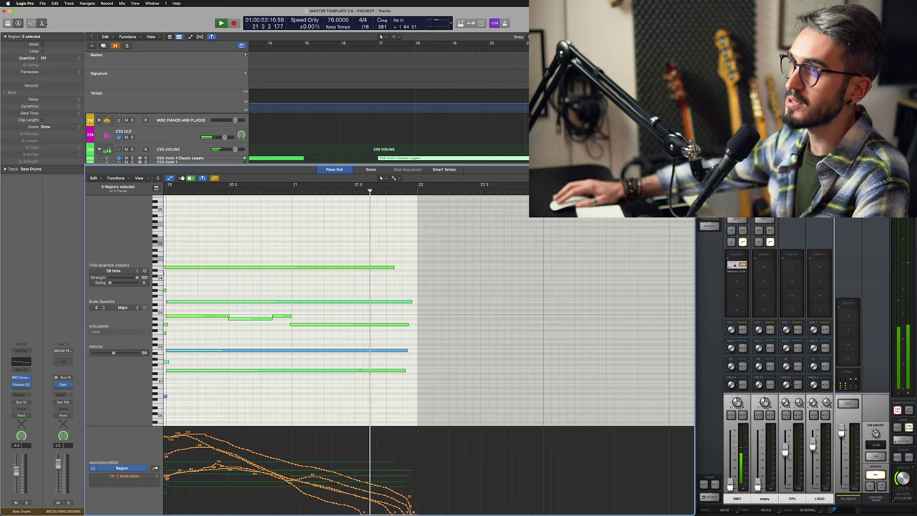
{"action": "key", "text": "e"}
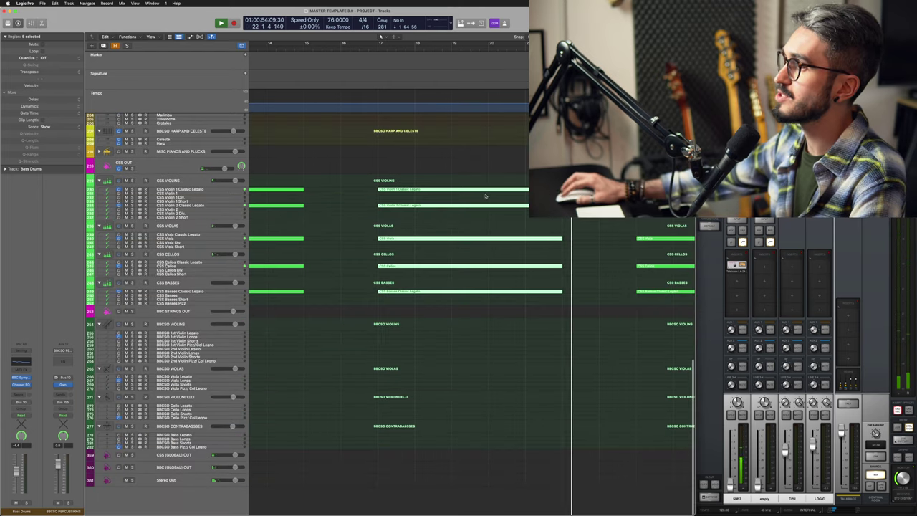
{"action": "scroll", "coordinate": [462, 167], "scroll_direction": "up", "scroll_amount": 15}
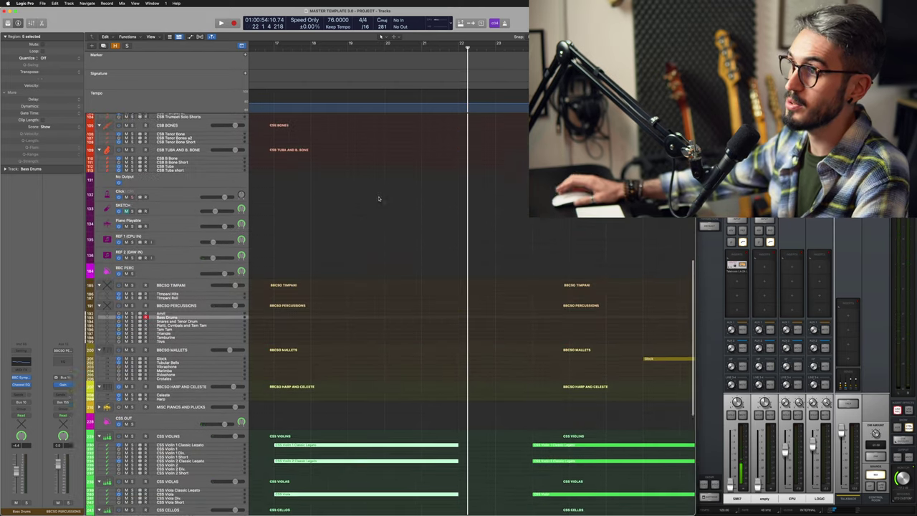
{"action": "scroll", "coordinate": [430, 172], "scroll_direction": "right", "scroll_amount": 3}
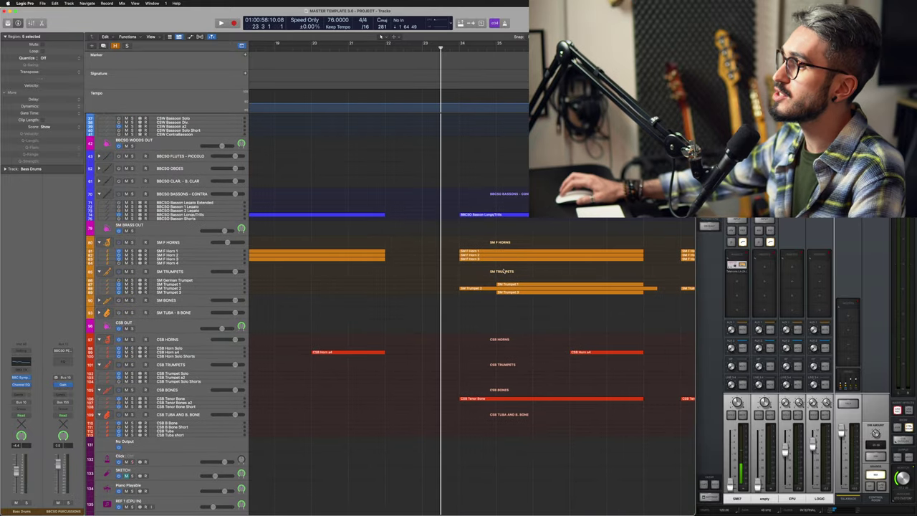
{"action": "scroll", "coordinate": [501, 269], "scroll_direction": "up", "scroll_amount": 5}
{"action": "scroll", "coordinate": [498, 272], "scroll_direction": "down", "scroll_amount": 10}
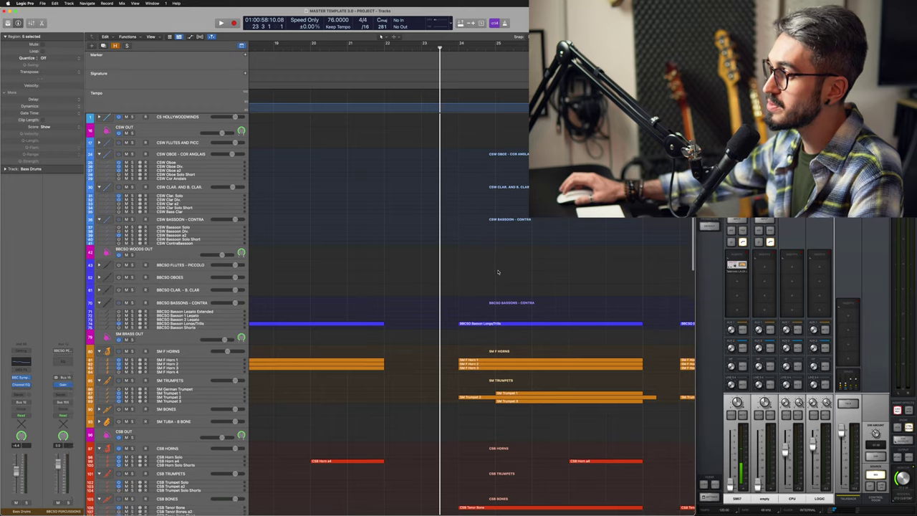
{"action": "scroll", "coordinate": [499, 278], "scroll_direction": "down", "scroll_amount": 2}
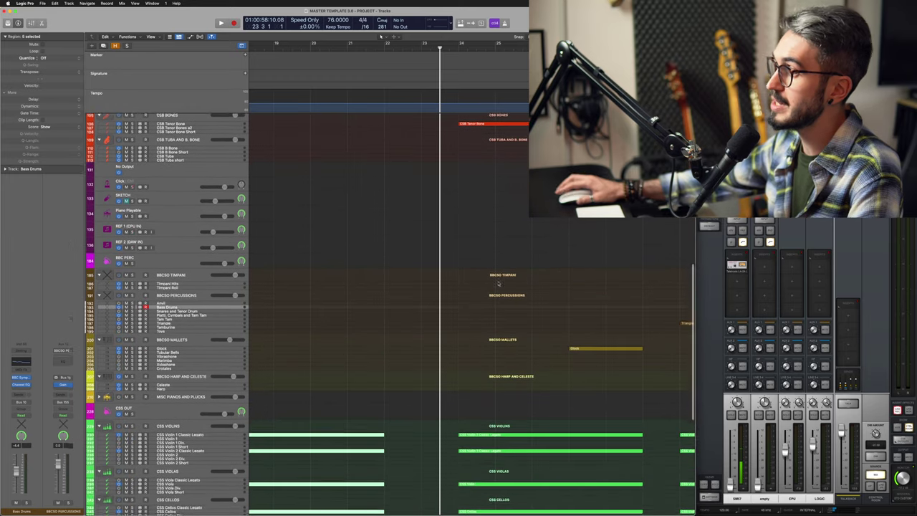
{"action": "scroll", "coordinate": [509, 323], "scroll_direction": "up", "scroll_amount": 10}
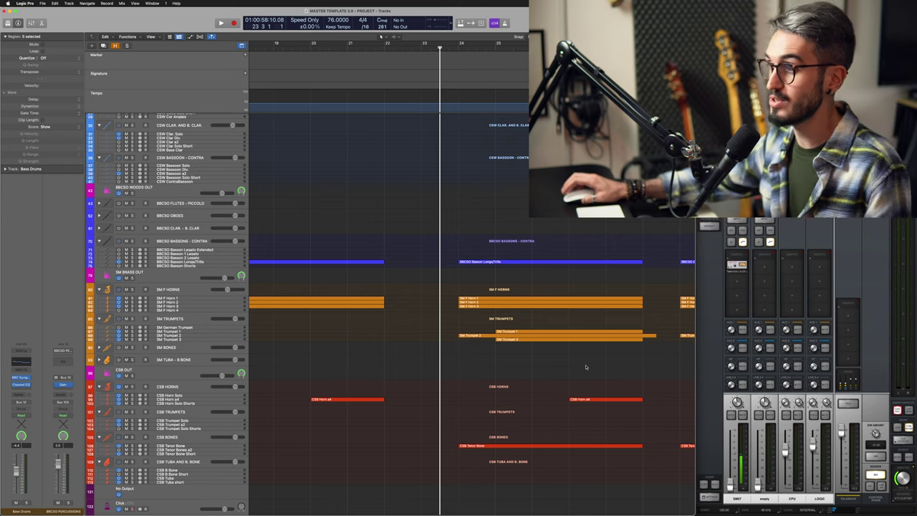
{"action": "scroll", "coordinate": [562, 367], "scroll_direction": "down", "scroll_amount": 5}
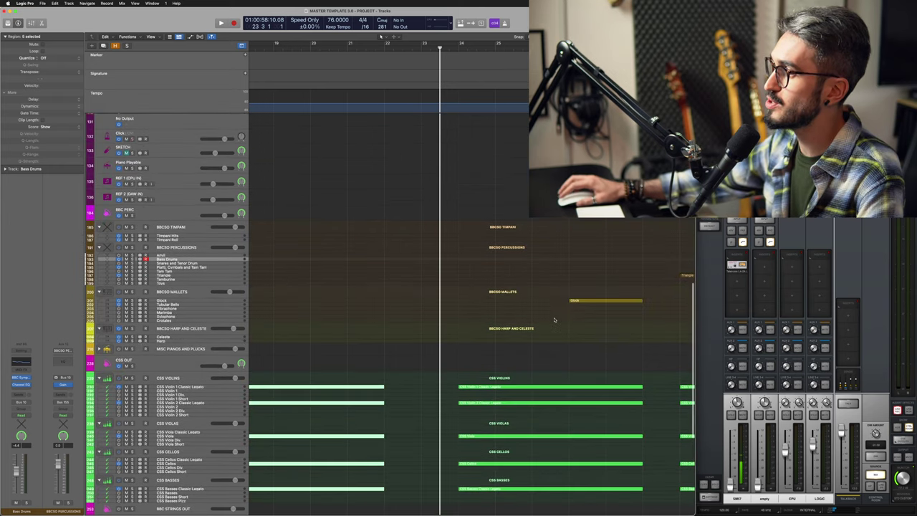
{"action": "scroll", "coordinate": [554, 320], "scroll_direction": "down", "scroll_amount": 3}
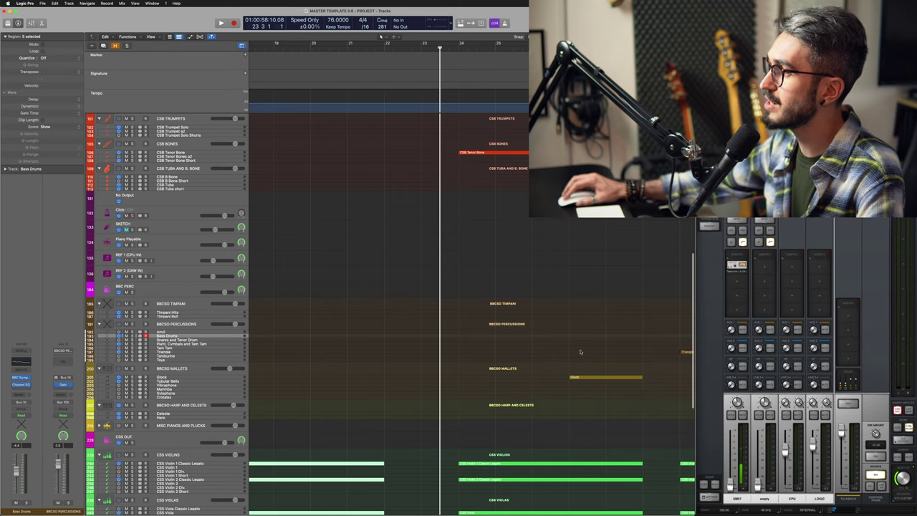
{"action": "scroll", "coordinate": [605, 399], "scroll_direction": "up", "scroll_amount": 10}
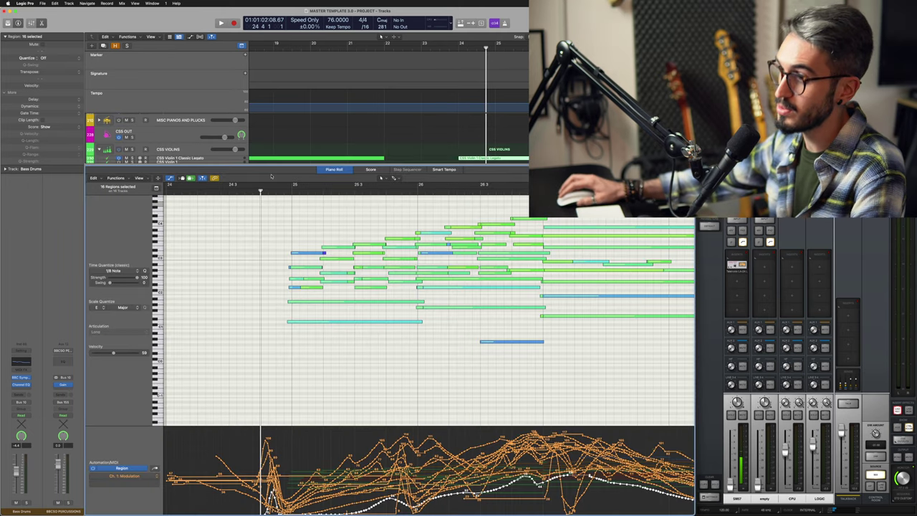
Step: Play the bar 24 variation from the Piano Roll, then stop playback
{"action": "key", "text": "space"}
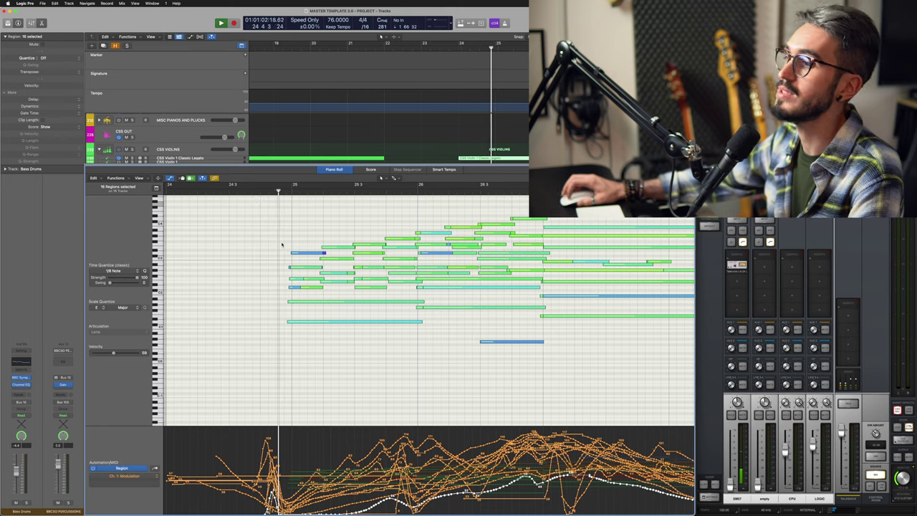
{"action": "scroll", "coordinate": [287, 229], "scroll_direction": "up", "scroll_amount": 2}
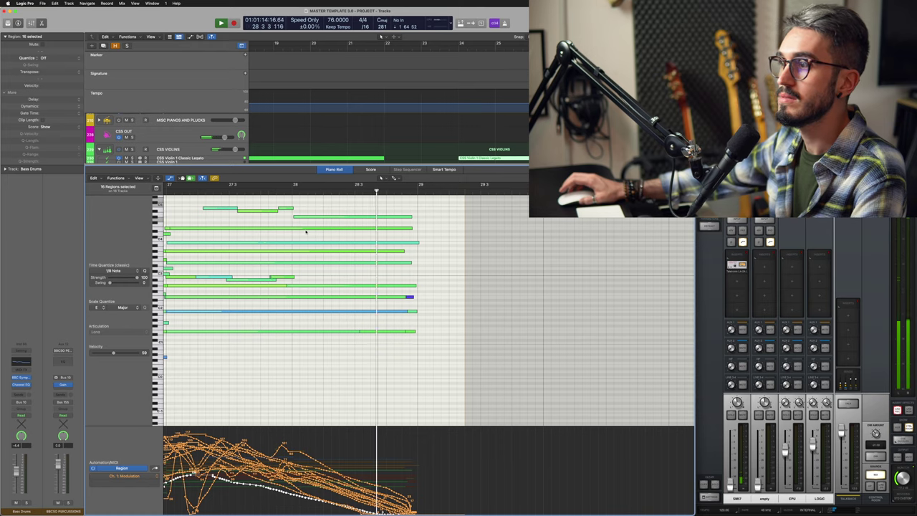
{"action": "key", "text": "space"}
Step: Close the note editor and move the playhead forward to bar 30
{"action": "key", "text": "e"}
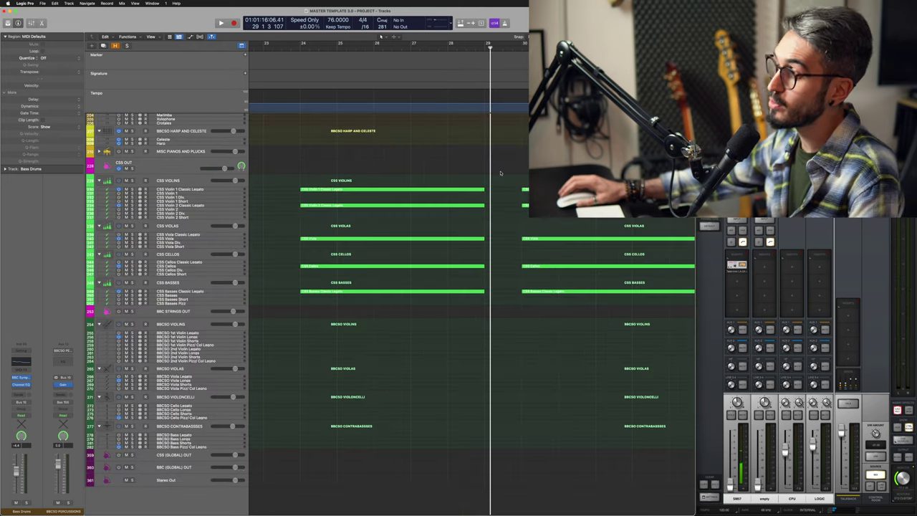
{"action": "scroll", "coordinate": [500, 173], "scroll_direction": "up", "scroll_amount": 10}
{"action": "scroll", "coordinate": [516, 215], "scroll_direction": "right", "scroll_amount": 2}
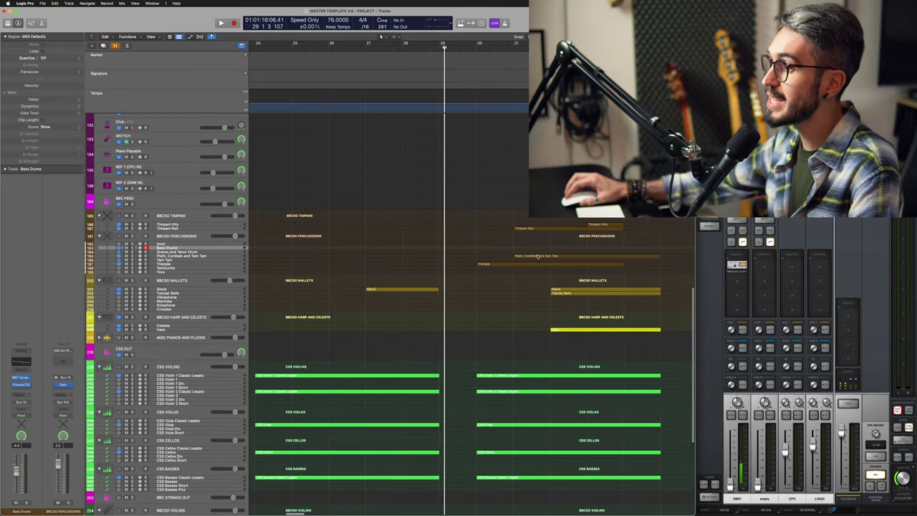
{"action": "scroll", "coordinate": [537, 256], "scroll_direction": "up", "scroll_amount": 20}
{"action": "key", "text": "period"}
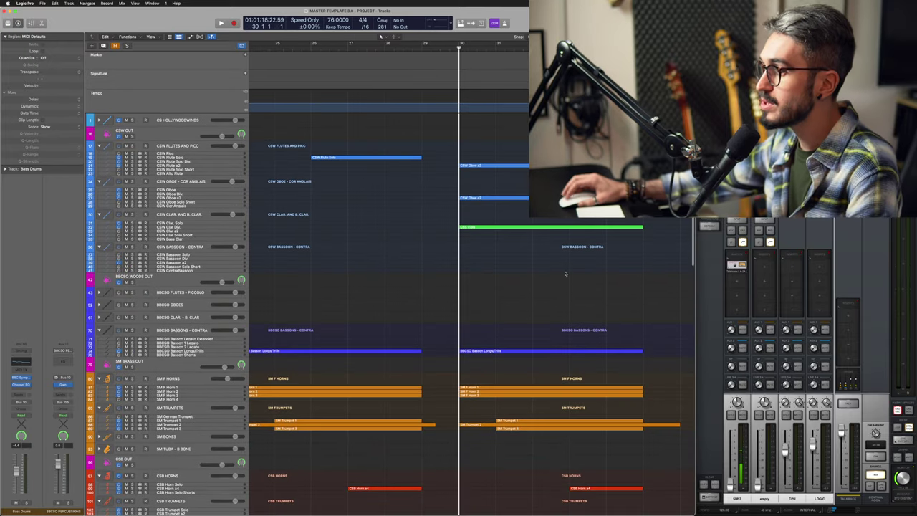
{"action": "scroll", "coordinate": [565, 274], "scroll_direction": "down", "scroll_amount": 20}
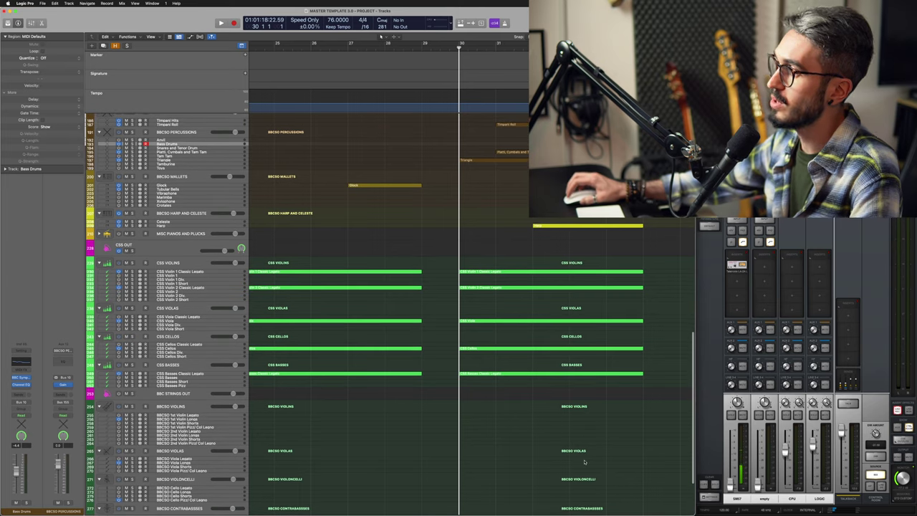
Step: Select all 118 regions, play the bar 30 variation in the Piano Roll, then close it
{"action": "key", "text": "super+a"}
{"action": "key", "text": "p"}
{"action": "key", "text": "space"}
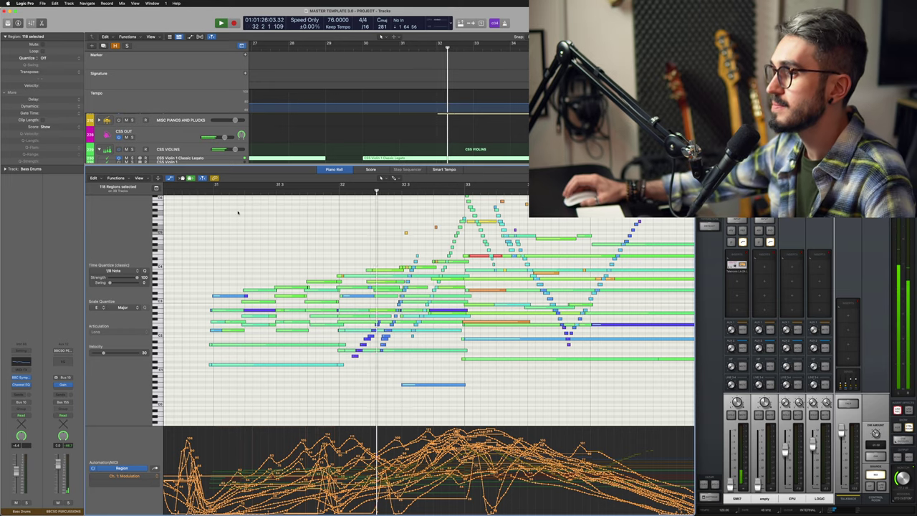
{"action": "scroll", "coordinate": [301, 241], "scroll_direction": "up", "scroll_amount": 2}
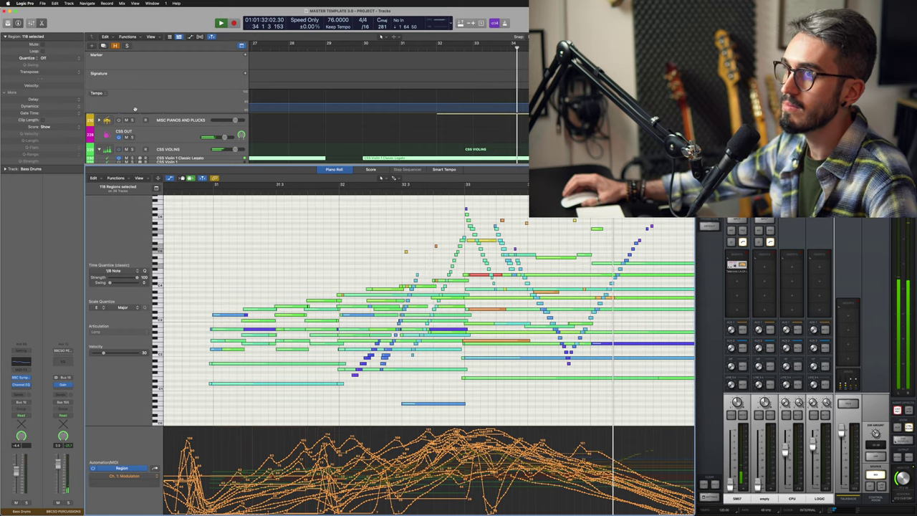
{"action": "left_click", "coordinate": [42, 23]}
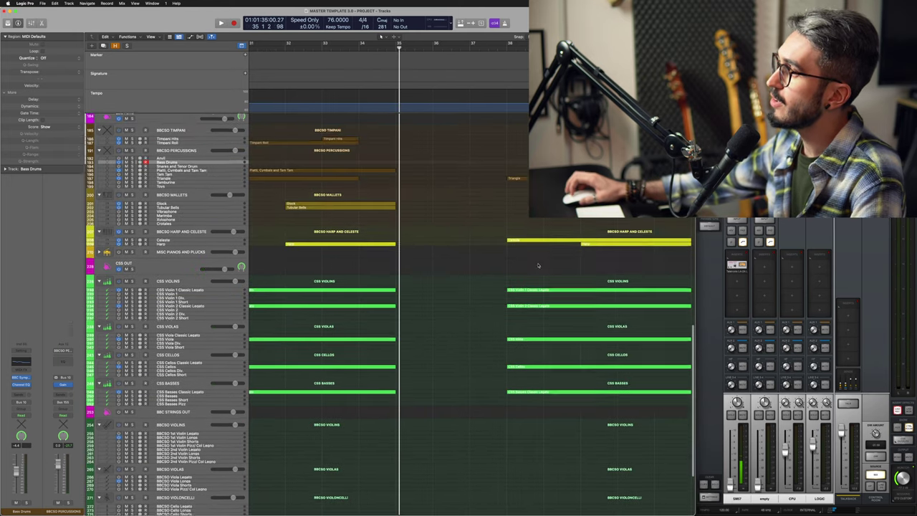
Step: Scroll through the tracks during playback and marquee-select the brass and bassoon regions
{"action": "scroll", "coordinate": [552, 245], "scroll_direction": "up", "scroll_amount": 20}
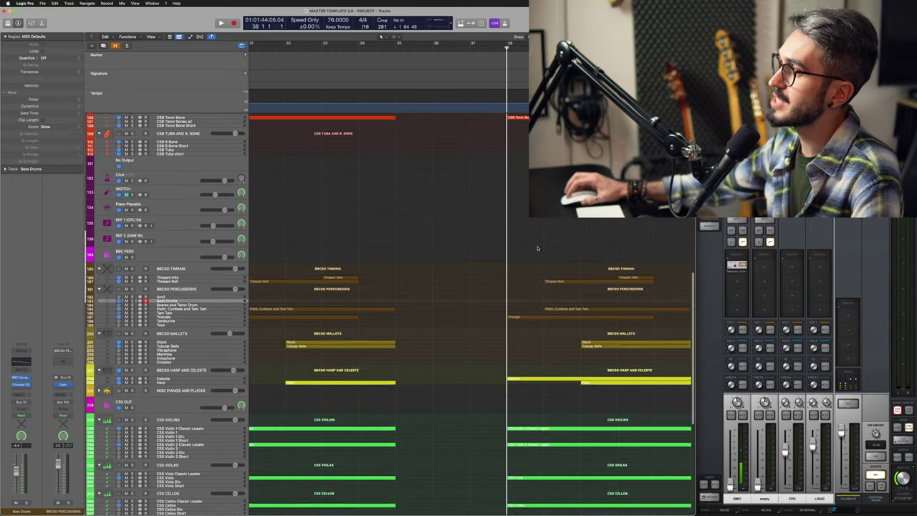
{"action": "scroll", "coordinate": [518, 238], "scroll_direction": "up", "scroll_amount": 10}
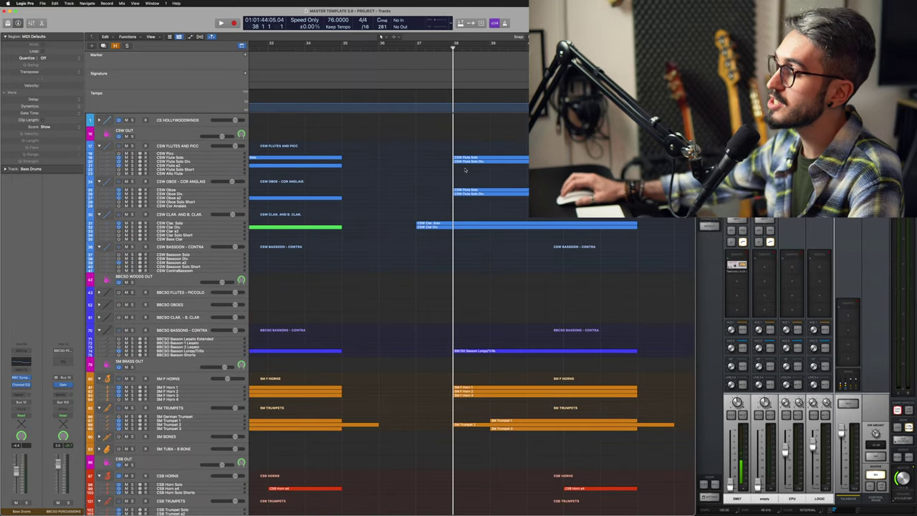
{"action": "scroll", "coordinate": [501, 287], "scroll_direction": "down", "scroll_amount": 3}
{"action": "left_click_drag", "start_coordinate": [502, 249], "coordinate": [564, 370]}
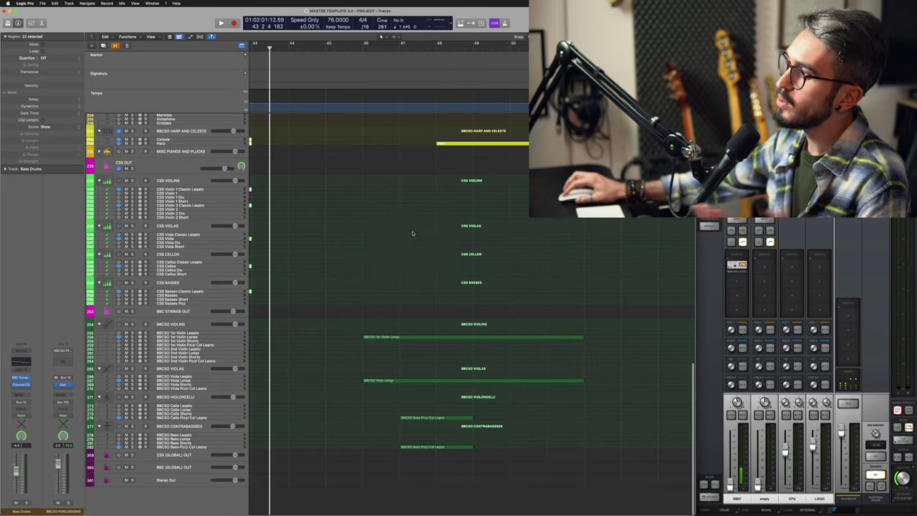
Step: Review the bar 43 variation's tracks, then select all 118 regions with Cmd+A
{"action": "scroll", "coordinate": [397, 228], "scroll_direction": "right", "scroll_amount": 1}
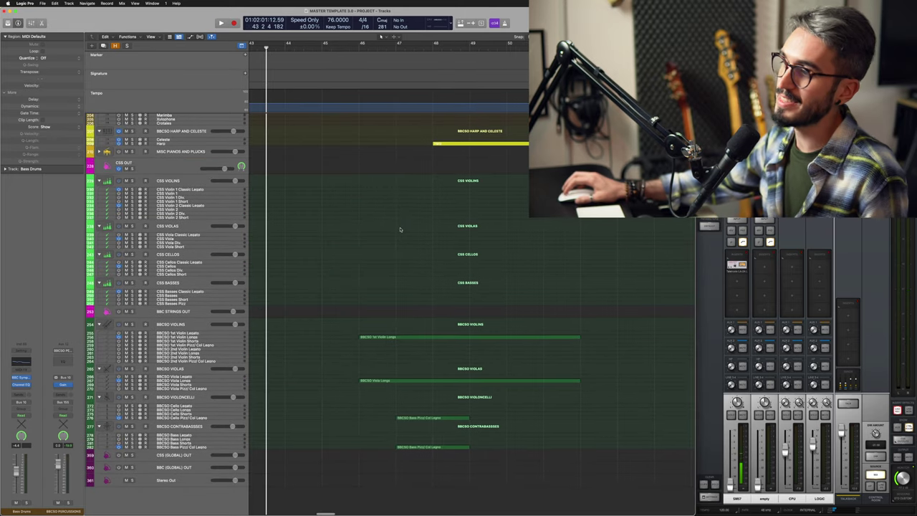
{"action": "scroll", "coordinate": [394, 230], "scroll_direction": "up", "scroll_amount": 1}
{"action": "scroll", "coordinate": [393, 259], "scroll_direction": "up", "scroll_amount": 20}
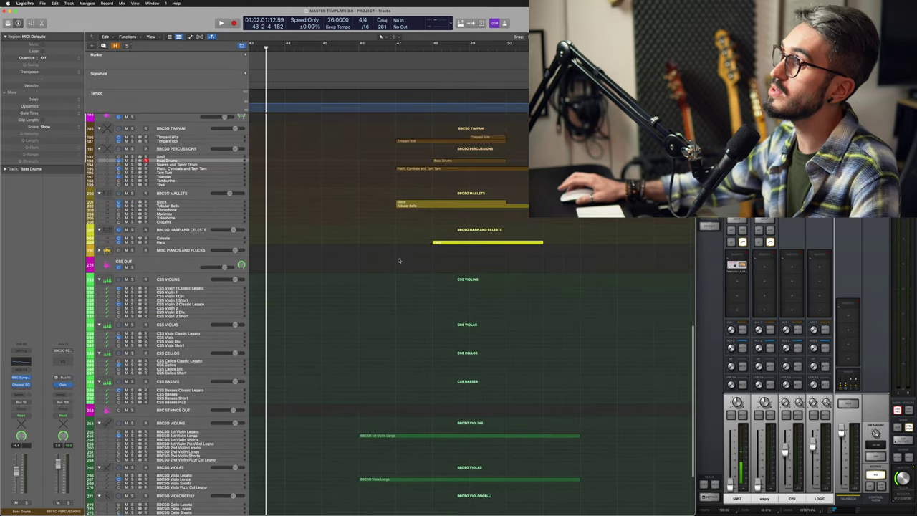
{"action": "scroll", "coordinate": [395, 239], "scroll_direction": "up", "scroll_amount": 2}
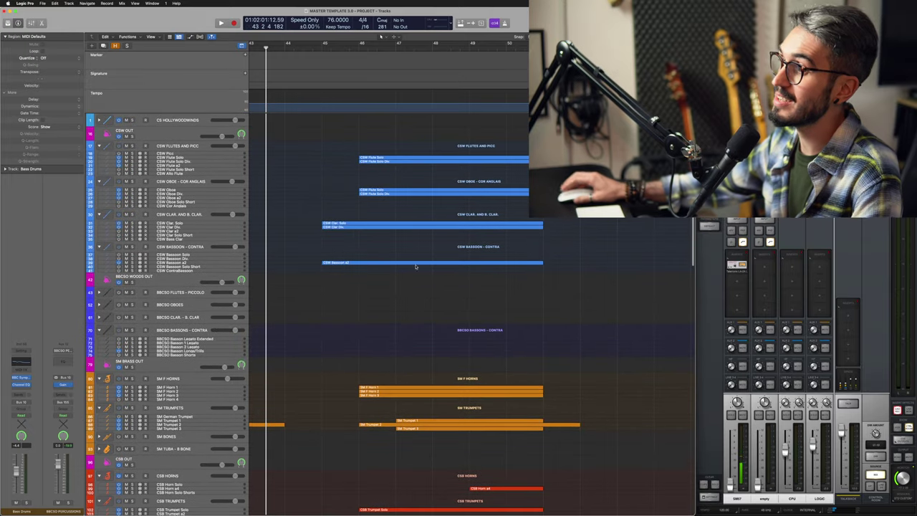
{"action": "scroll", "coordinate": [415, 273], "scroll_direction": "down", "scroll_amount": 3}
{"action": "scroll", "coordinate": [435, 299], "scroll_direction": "up", "scroll_amount": 3}
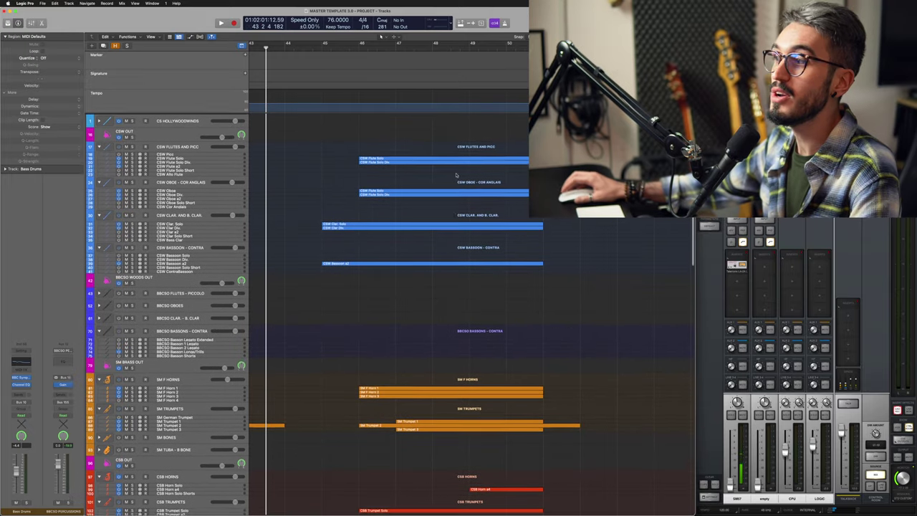
{"action": "scroll", "coordinate": [446, 273], "scroll_direction": "down", "scroll_amount": 4}
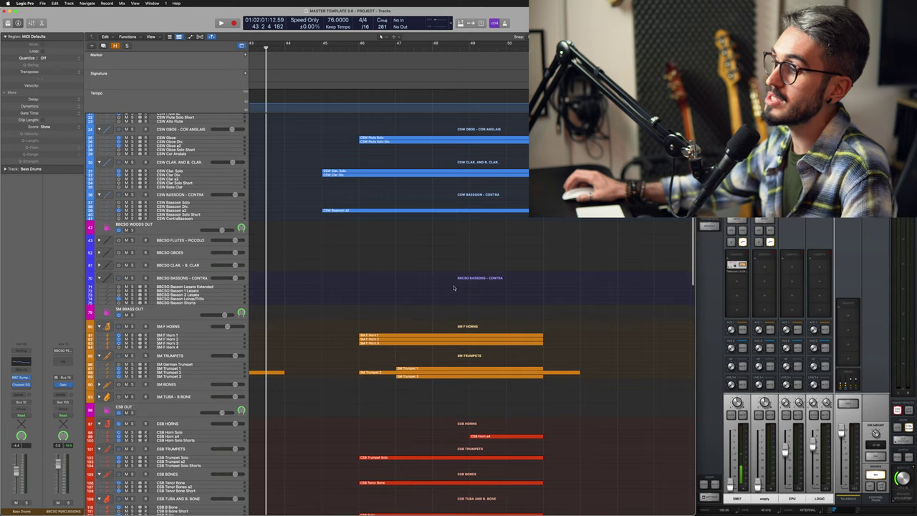
{"action": "scroll", "coordinate": [437, 328], "scroll_direction": "down", "scroll_amount": 10}
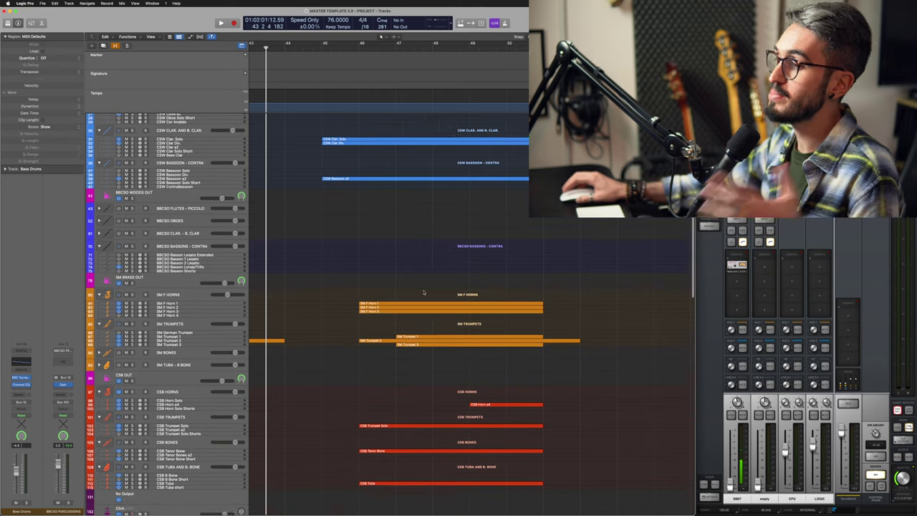
{"action": "scroll", "coordinate": [414, 276], "scroll_direction": "down", "scroll_amount": 20}
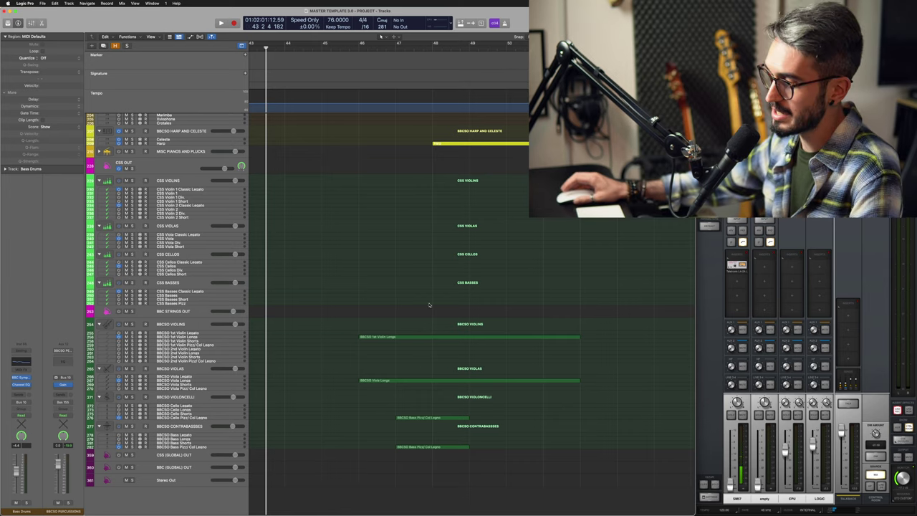
{"action": "key", "text": "super+a"}
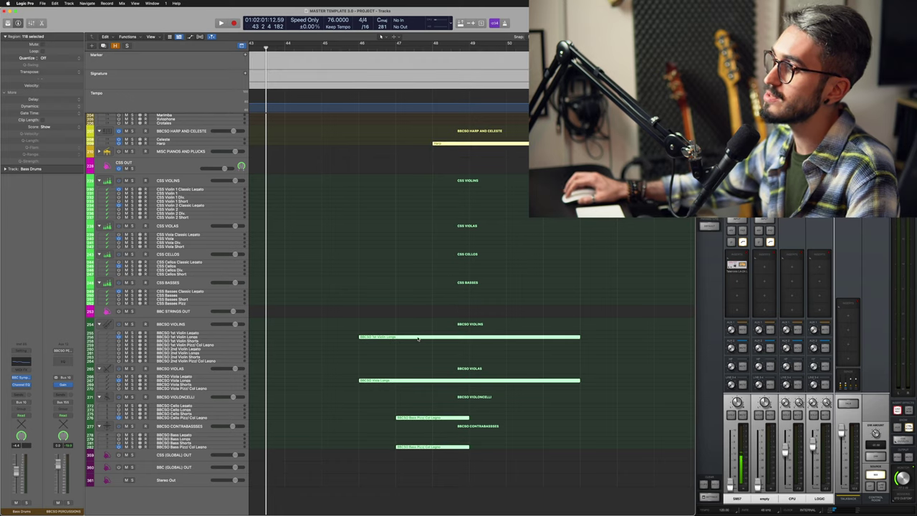
Step: Show all 118 selected regions' notes in the Piano Roll and play the bar 43 variation
{"action": "double_click", "coordinate": [419, 339]}
{"action": "key", "text": "space"}
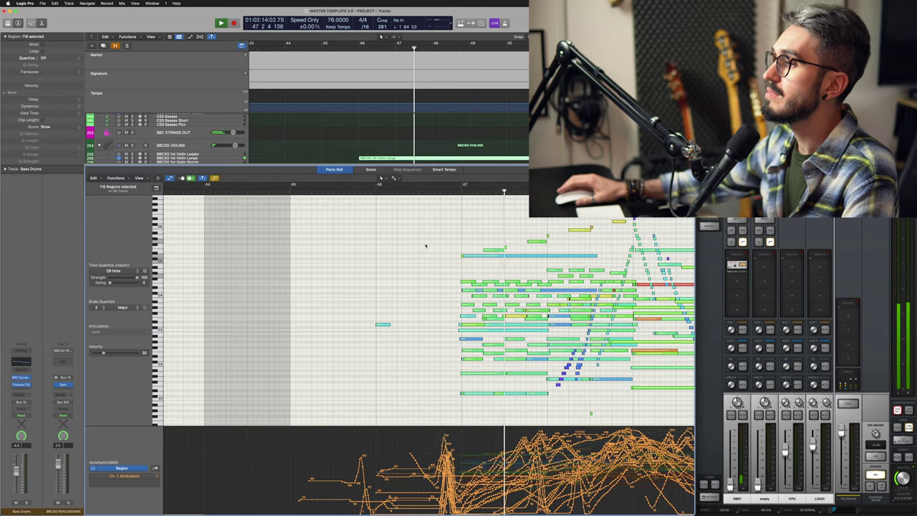